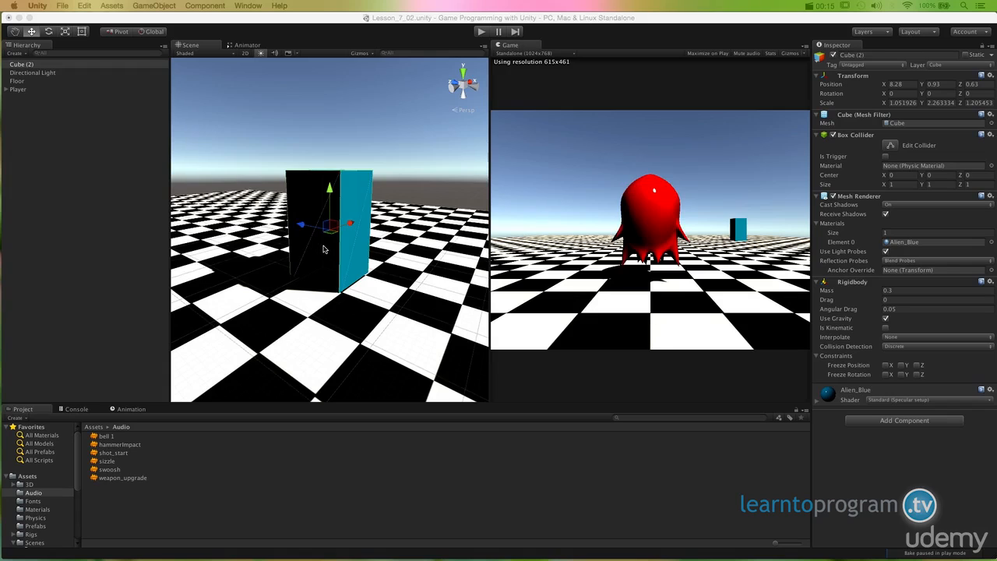
- Examine the teal cube on the checkered floor from several angles and distances
alt+drag(339, 248, 105, 190)
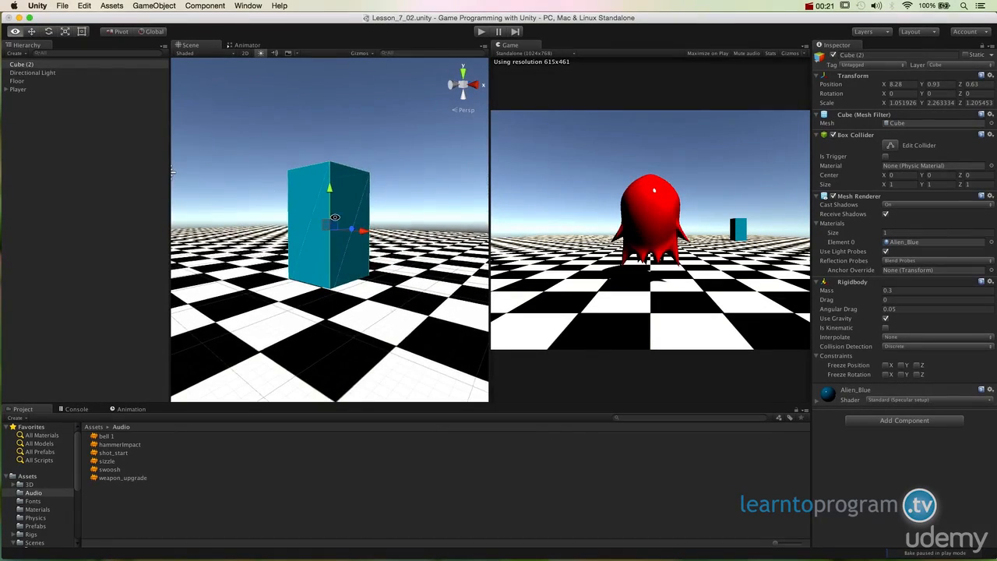
alt+drag(269, 193, 305, 261)
scroll(357, 258, down, 5)
alt+drag(181, 254, 316, 274)
alt+right_drag(316, 274, 308, 257)
alt+middle_drag(308, 257, 363, 267)
alt+drag(363, 267, 354, 257)
alt+right_drag(354, 257, 349, 253)
alt+drag(348, 252, 275, 193)
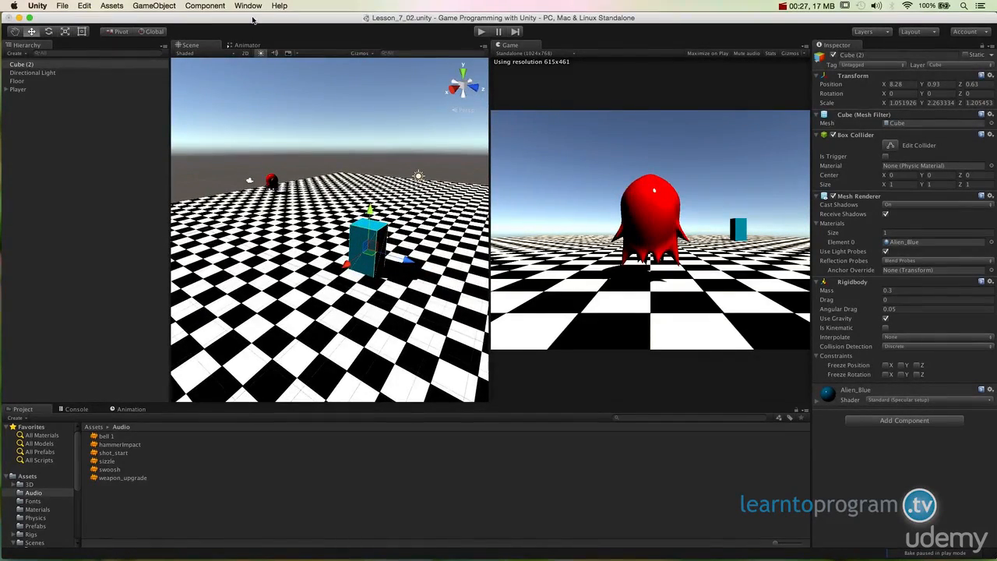
alt+drag(333, 203, 482, 174)
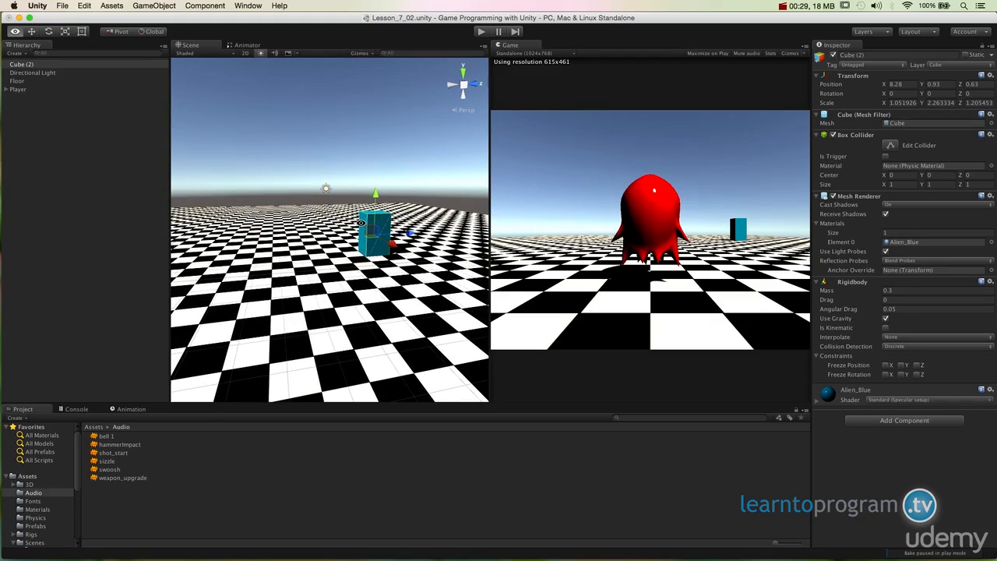
alt+drag(363, 224, 623, 246)
alt+right_drag(623, 245, 750, 260)
alt+drag(409, 245, 350, 256)
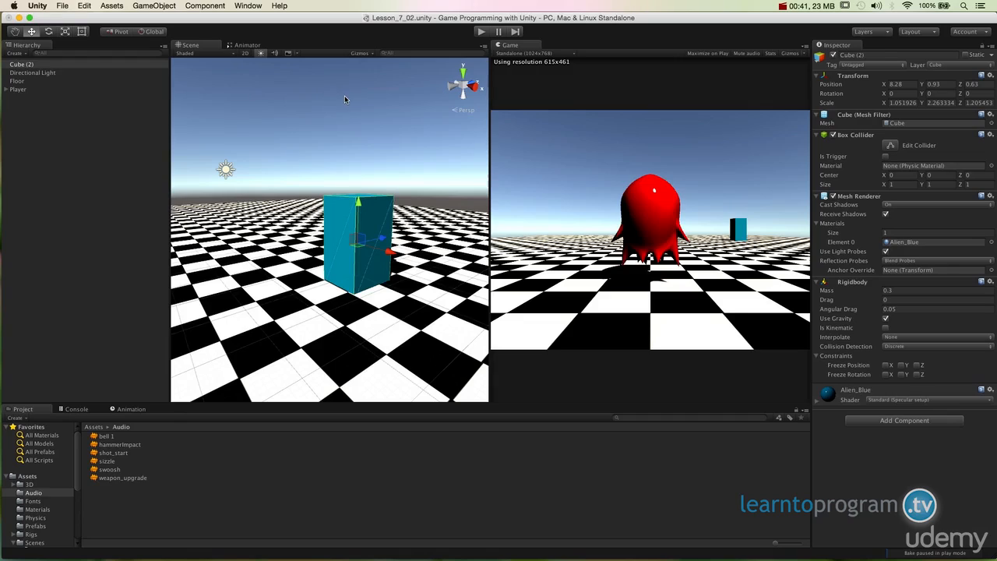
- Add an Audio Source component to Cube (2) and review its settings
click(32, 65)
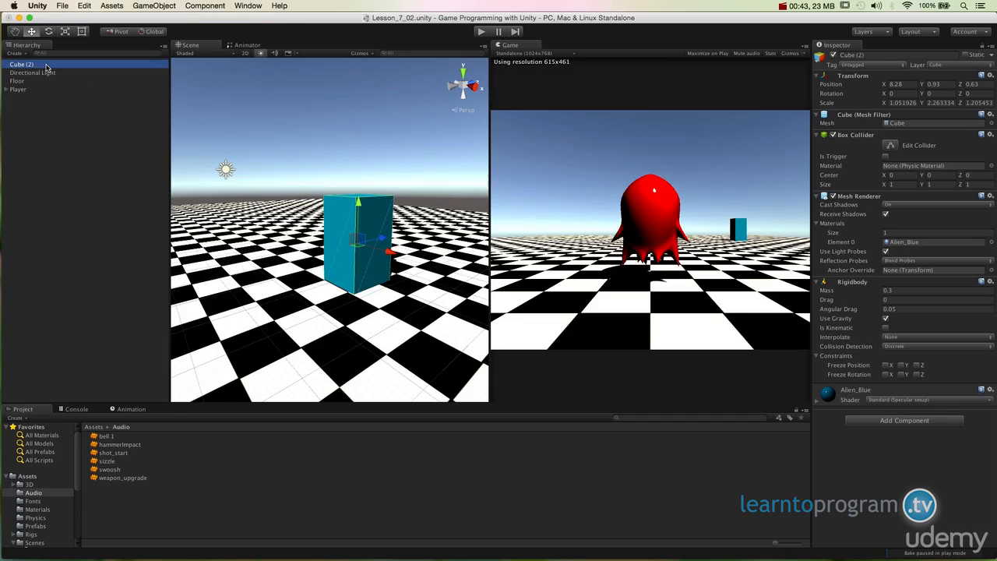
click(201, 7)
mouse_move(234, 77)
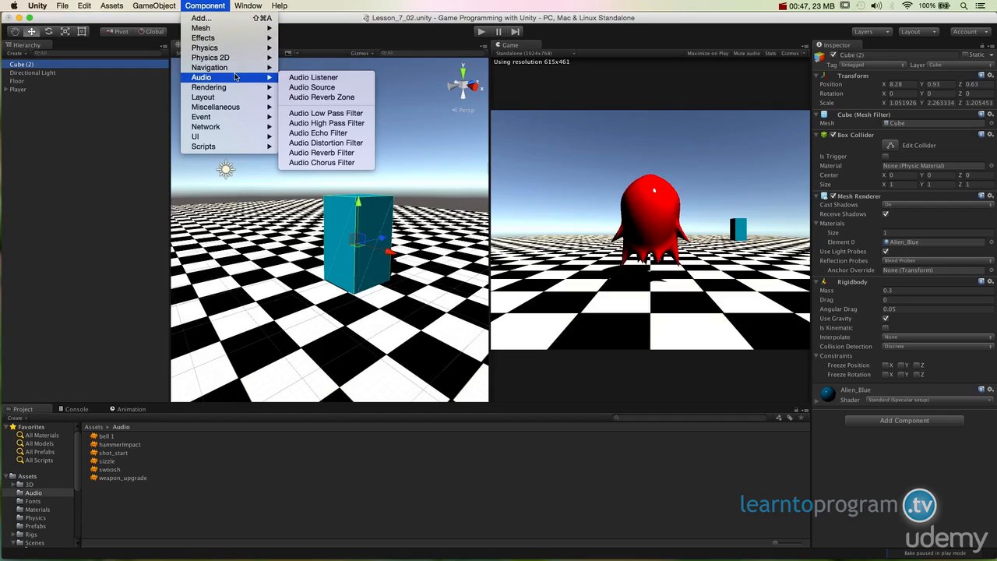
click(322, 88)
scroll(840, 225, down, 5)
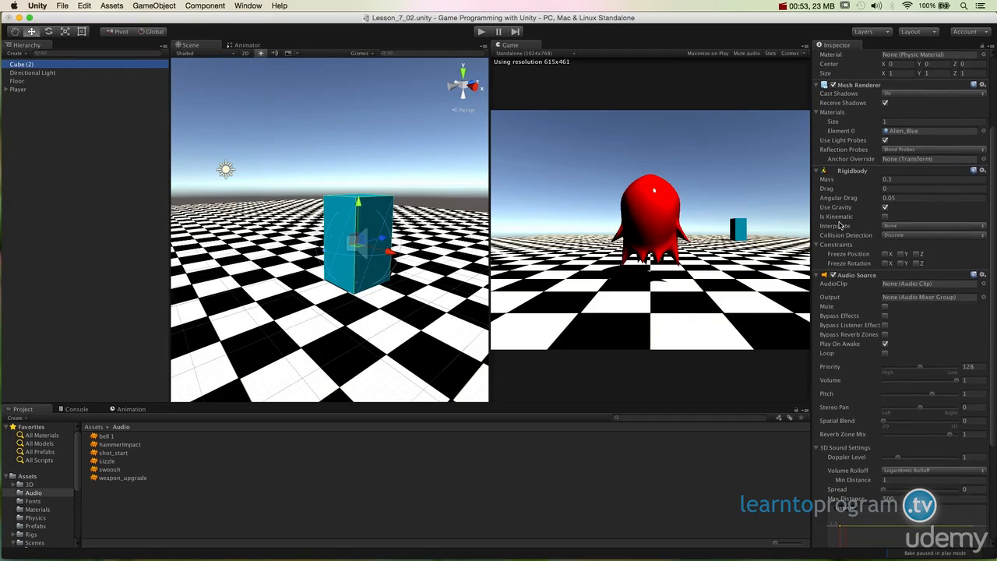
scroll(837, 234, down, 2)
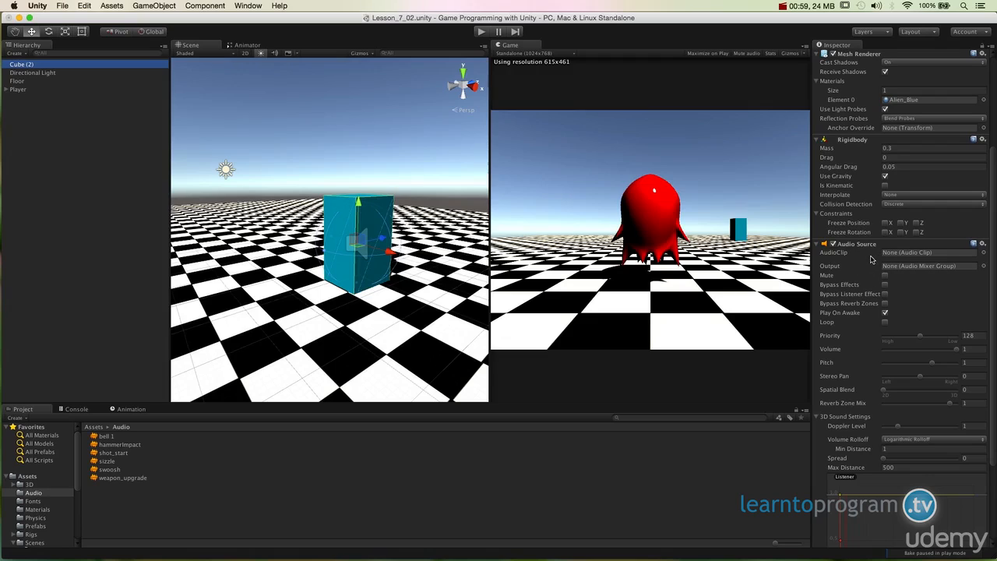
scroll(839, 270, down, 5)
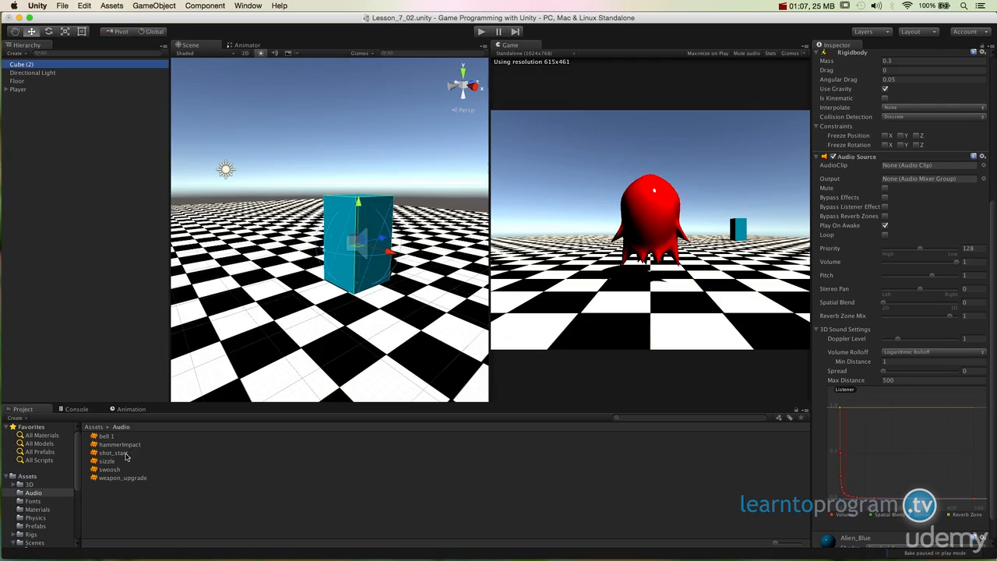
- Preview the weapon_upgrade, sizzle, bell 1, hammerImpact and shot_start sounds in the Audio folder
click(125, 478)
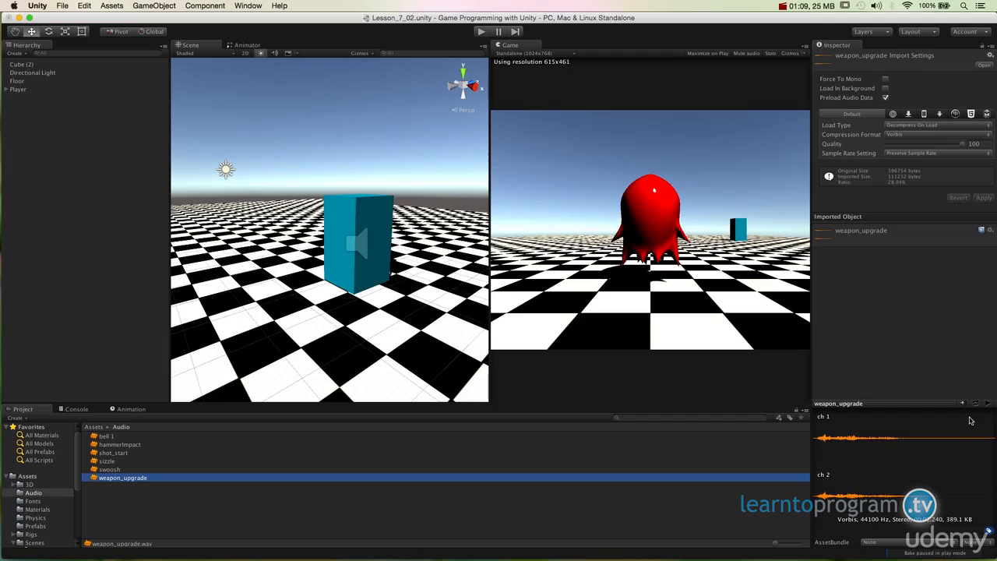
click(986, 404)
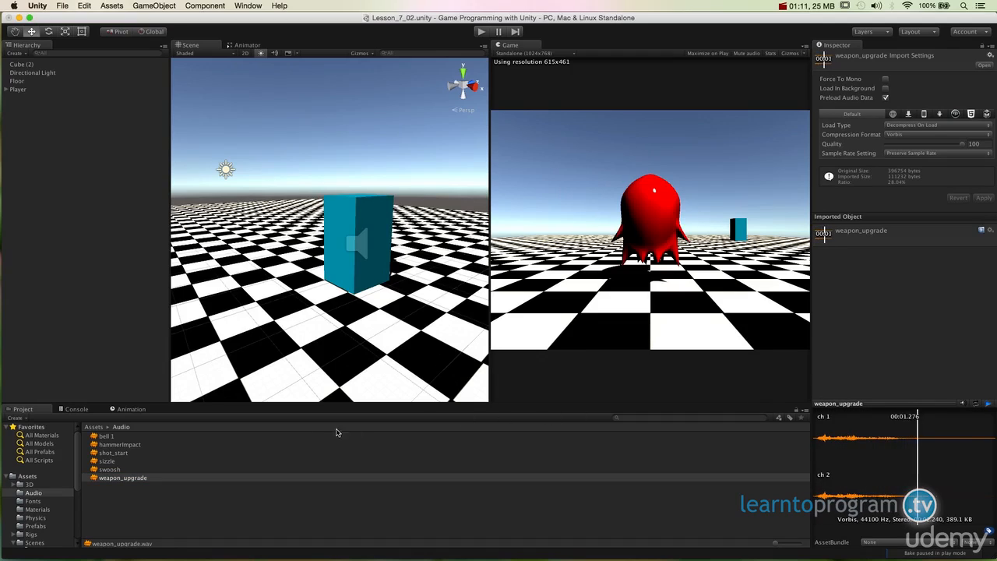
click(279, 463)
click(988, 405)
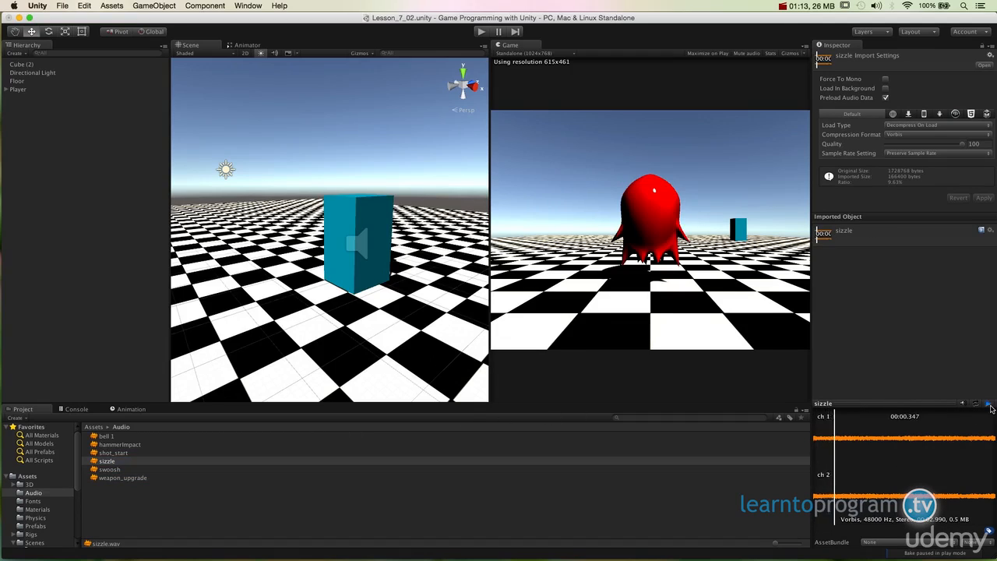
click(214, 437)
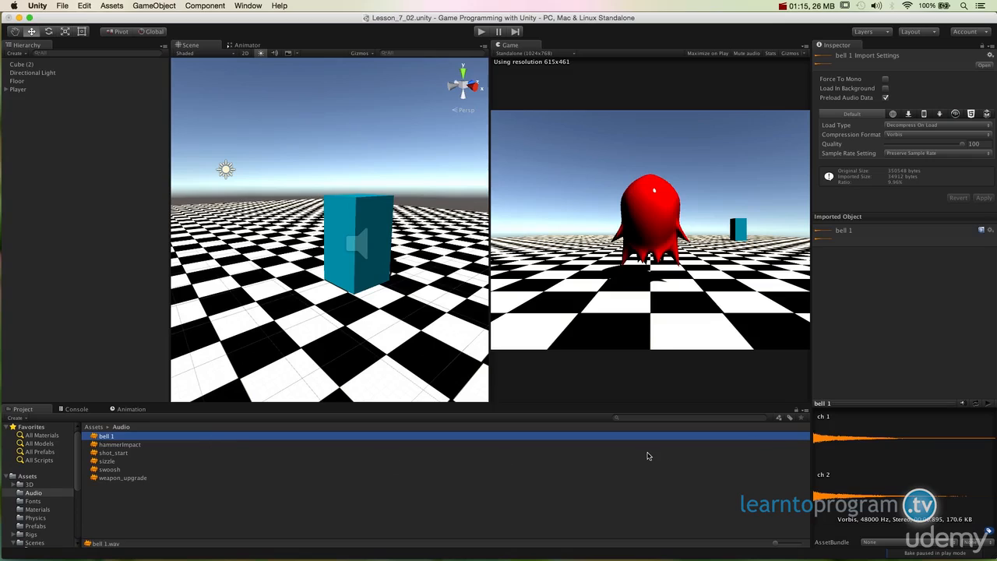
click(989, 404)
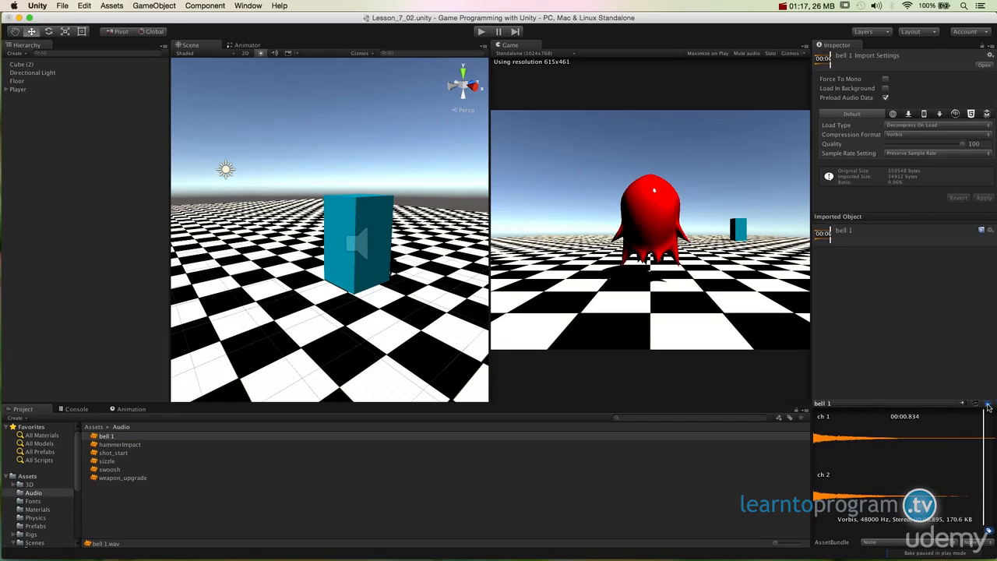
click(225, 445)
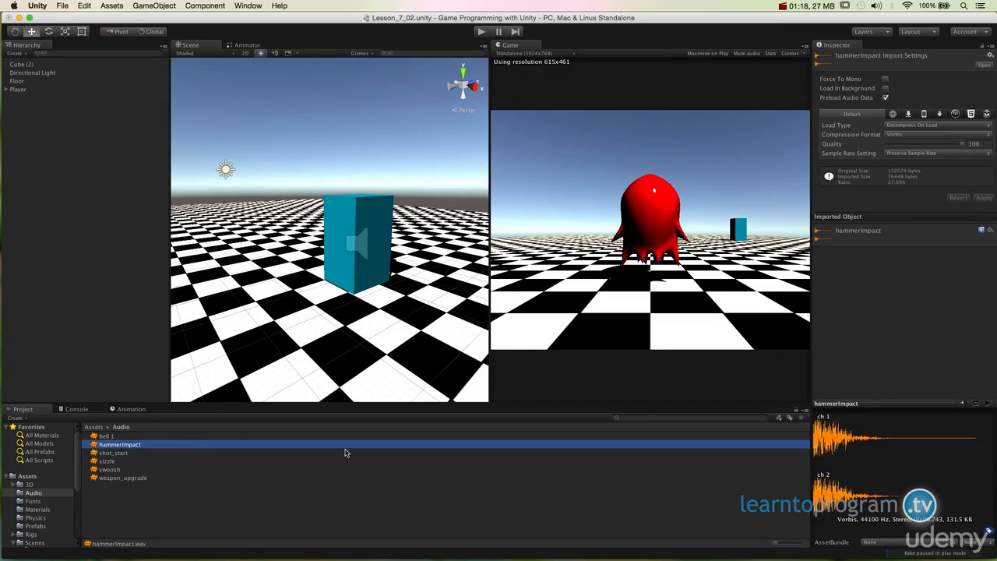
click(987, 404)
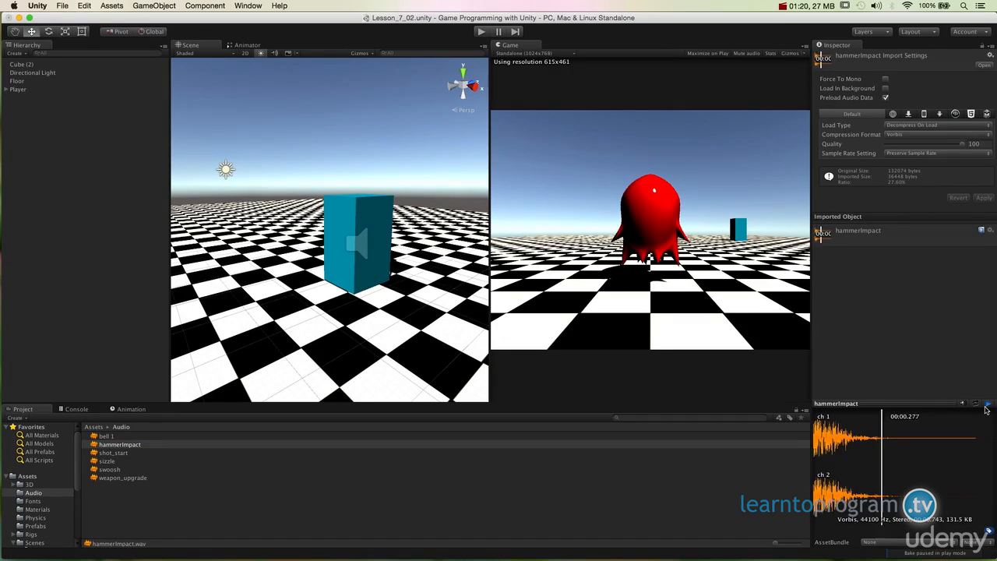
click(152, 461)
click(152, 452)
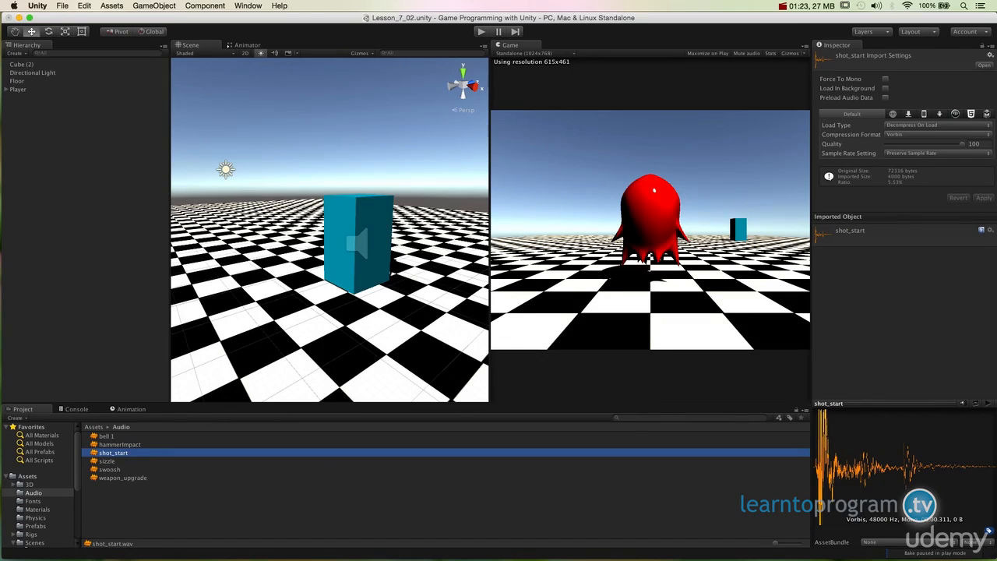
click(988, 405)
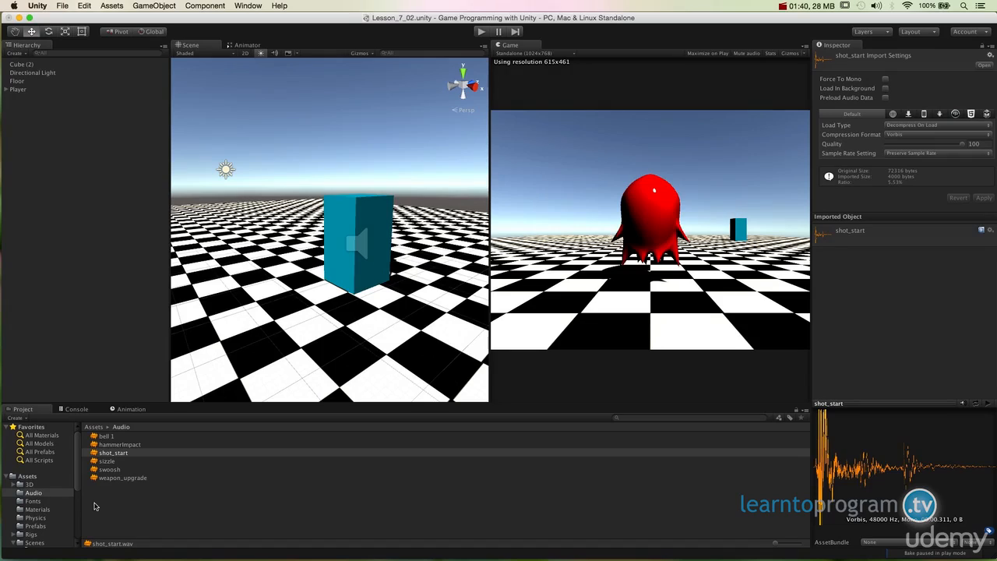
- Assign the bell 1 sound as the AudioClip of the Audio Source on Cube (2)
click(35, 65)
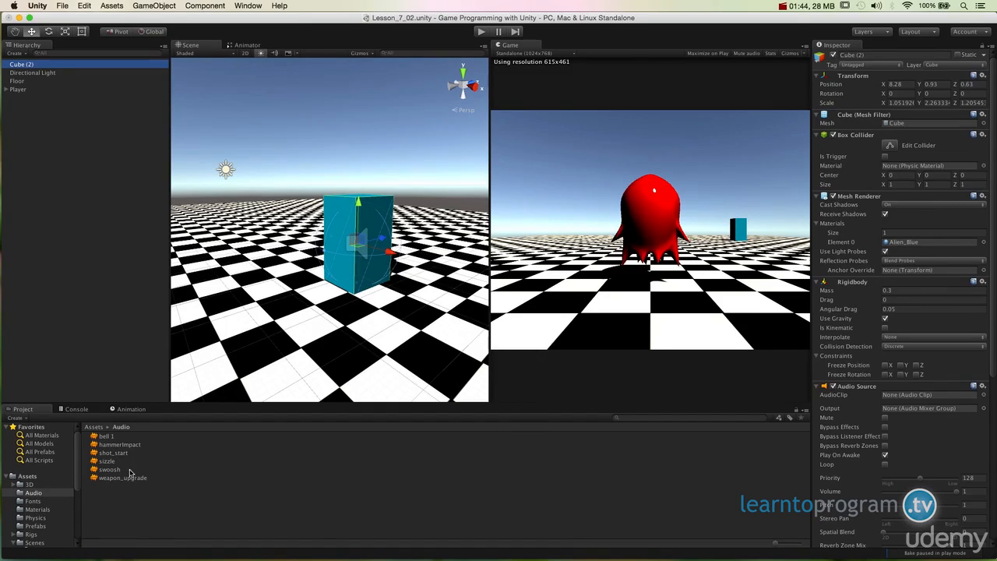
drag(107, 440, 916, 398)
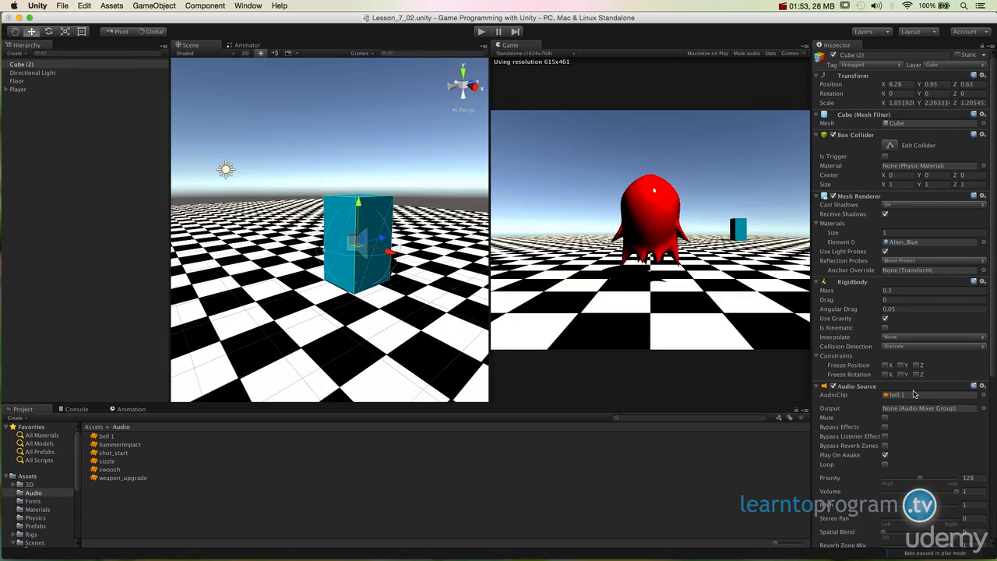
scroll(861, 344, down, 1)
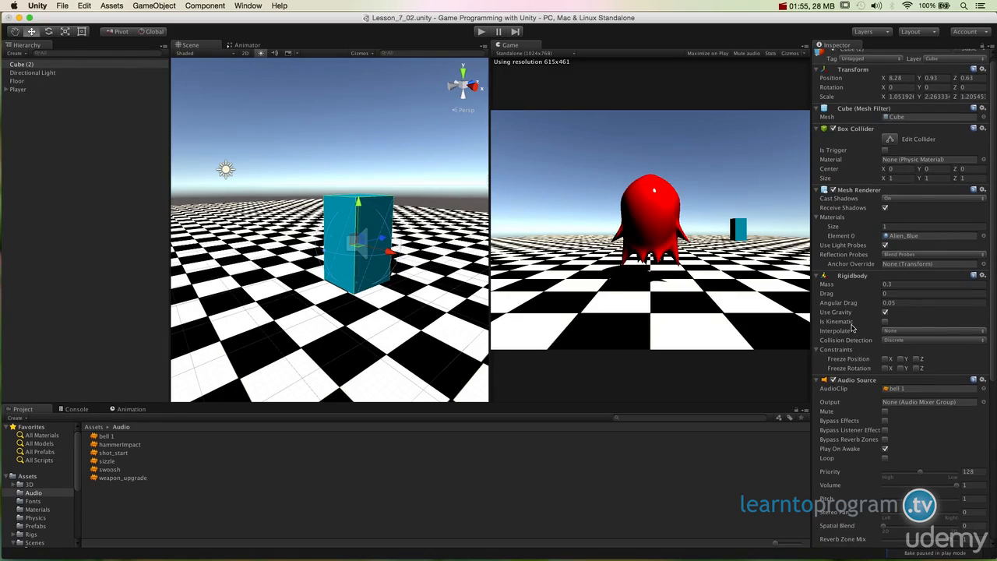
scroll(854, 328, down, 1)
scroll(857, 320, down, 5)
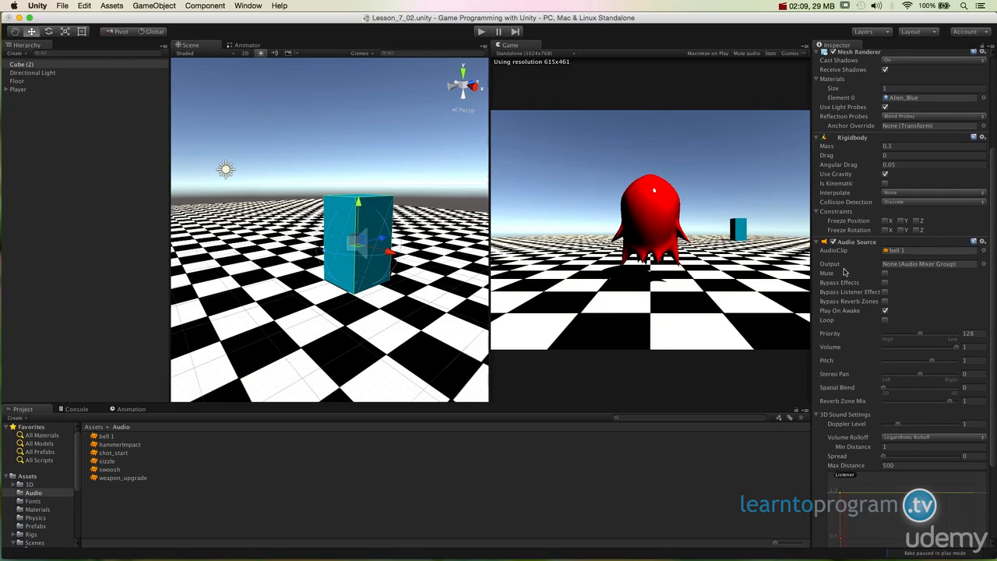
scroll(853, 265, down, 3)
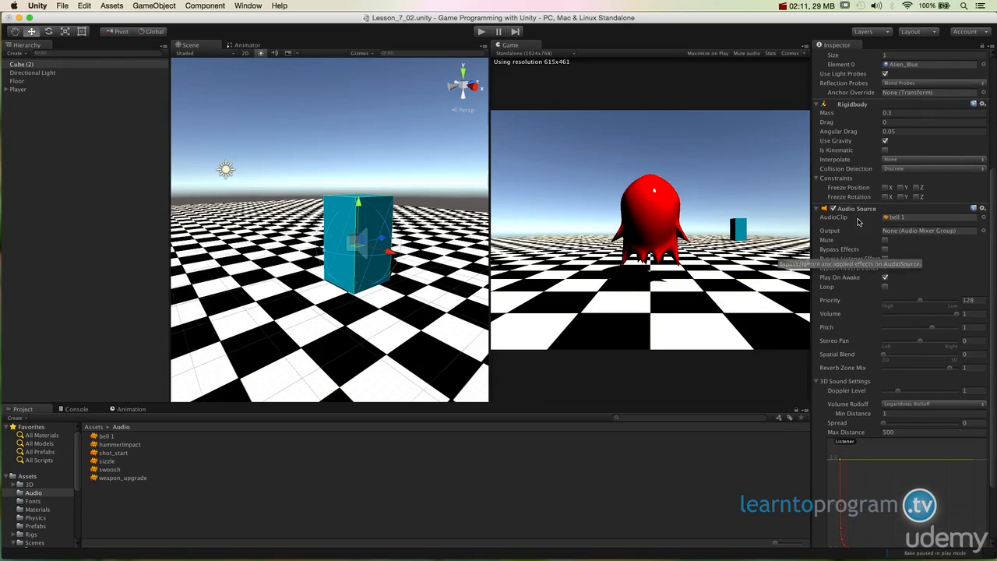
- Play the scene with Play On Awake enabled on the Audio Source, and raise the cube slightly above the floor
click(885, 278)
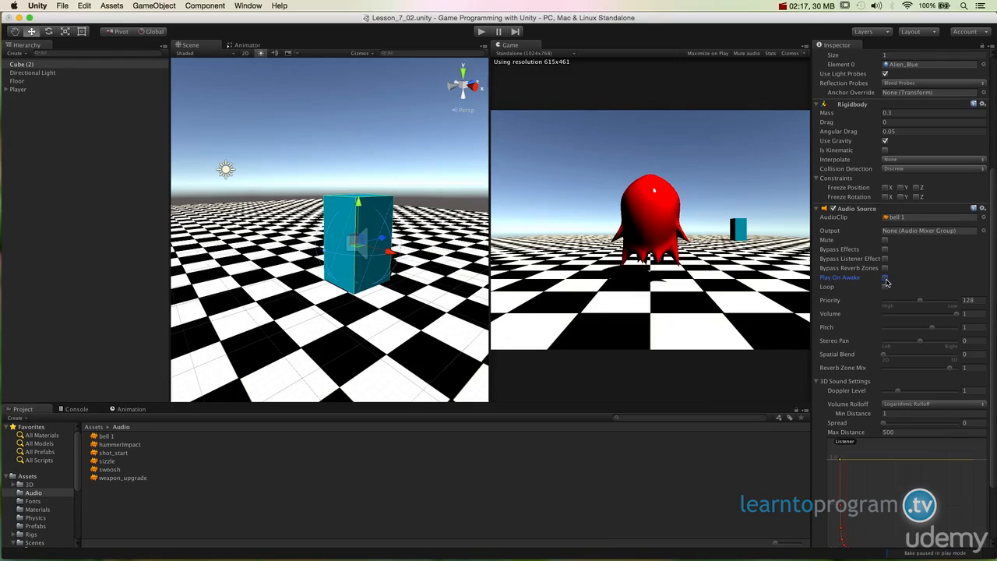
click(884, 278)
click(482, 32)
click(886, 278)
drag(359, 203, 359, 188)
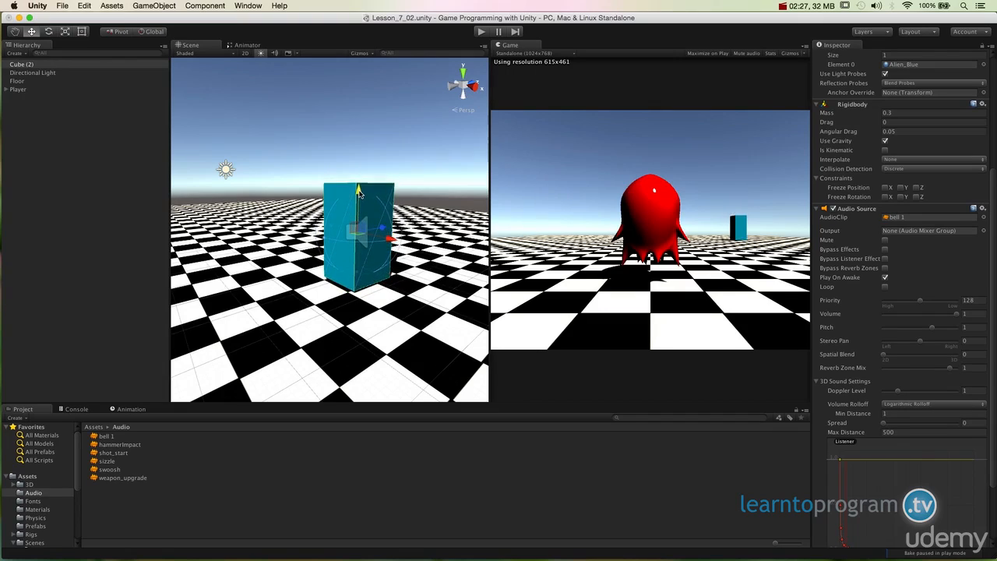
- Test the scene with Play On Awake disabled, and re-enable the option
click(885, 278)
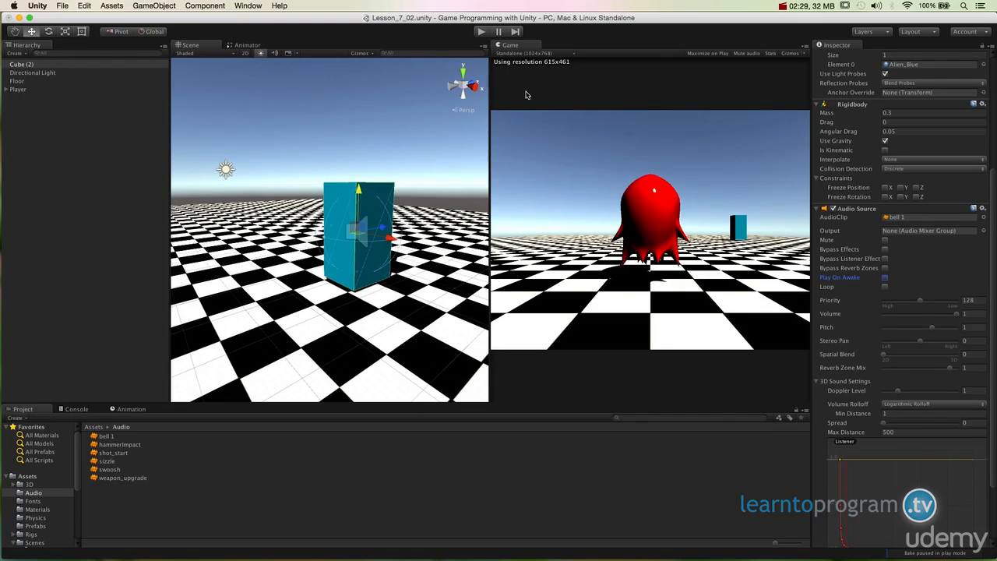
click(481, 32)
click(885, 278)
- Enable Loop on the cube's Audio Source and set its Volume and Pitch to 1
click(885, 287)
click(951, 317)
scroll(827, 310, down, 1)
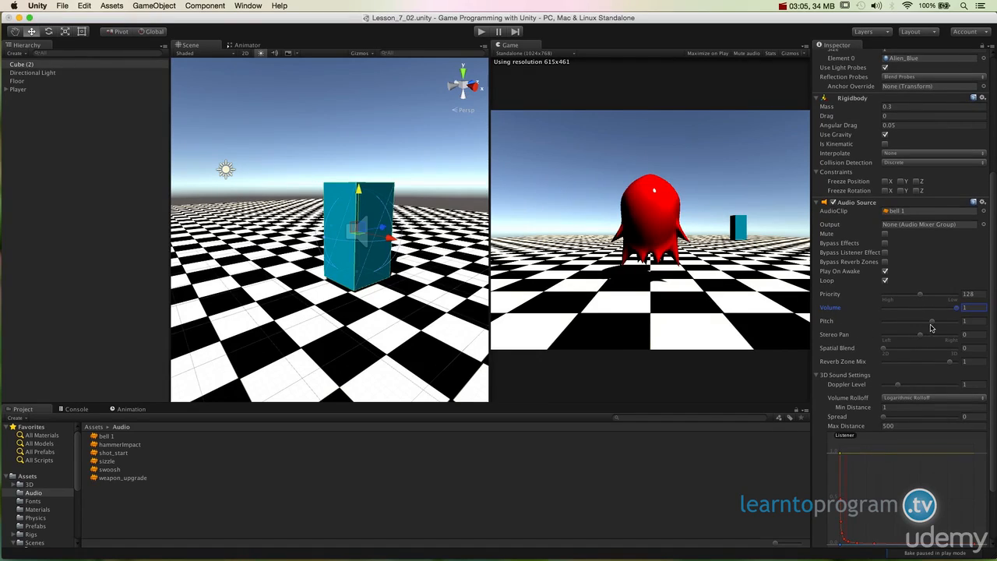
mouse_move(930, 328)
mouse_down()
mouse_move(916, 324)
mouse_move(937, 323)
mouse_move(926, 322)
mouse_up()
text(1)
- Run the scene, try different pitches for the looping sound, including -1.34 and 0.83, and set Pitch back to 1
click(482, 32)
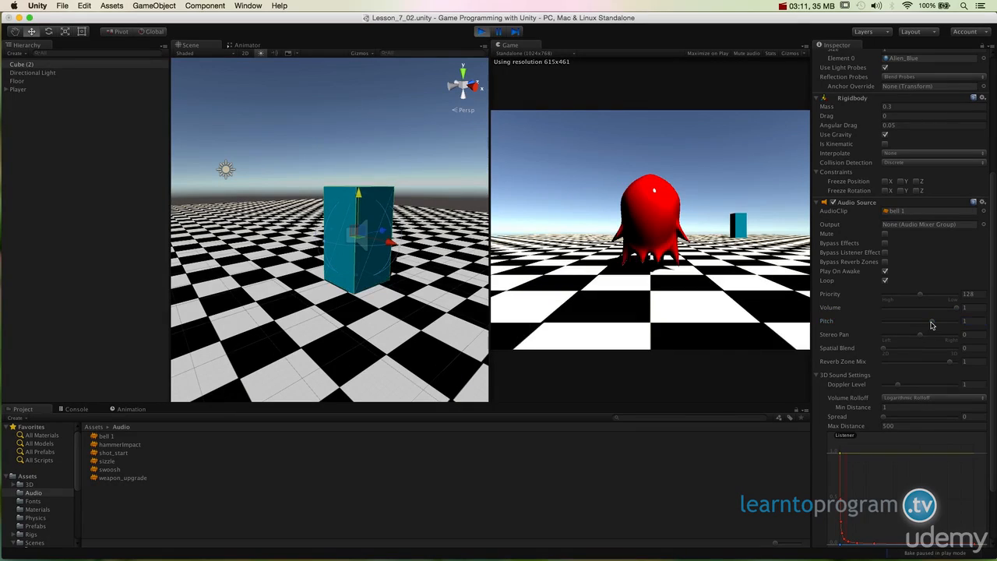
drag(931, 321, 904, 327)
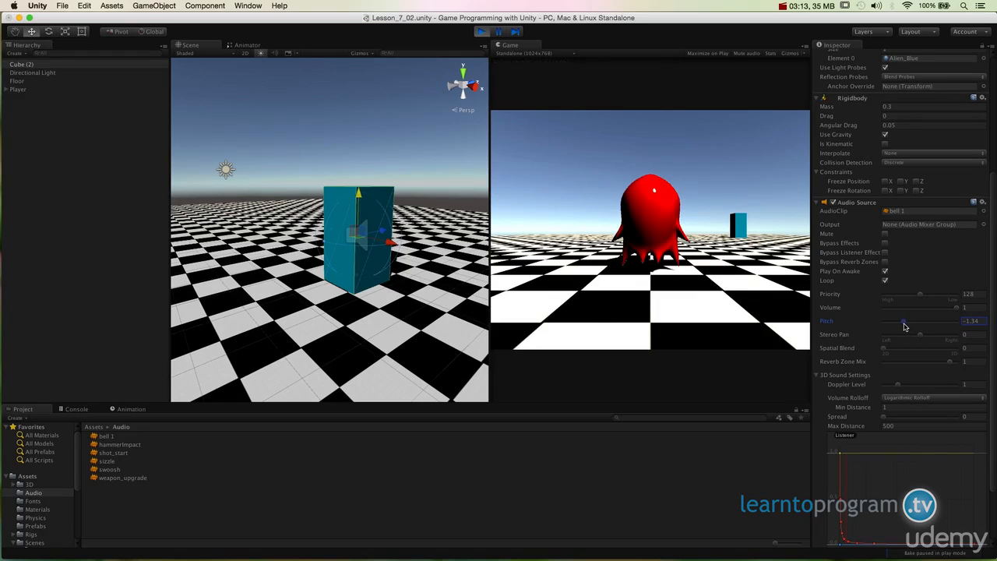
drag(905, 327, 945, 327)
drag(942, 326, 924, 326)
click(975, 322)
text(0.83)
drag(928, 325, 925, 325)
click(970, 322)
text(1)
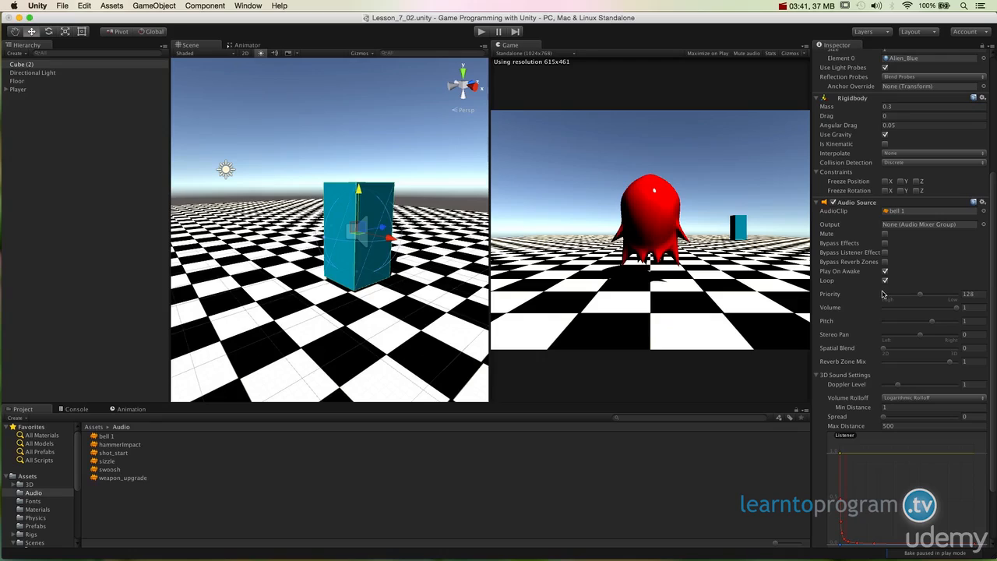
- Try shifting the sound's Stereo Pan towards the right channel, and set it back to 0
drag(920, 335, 947, 345)
click(985, 335)
text(0)
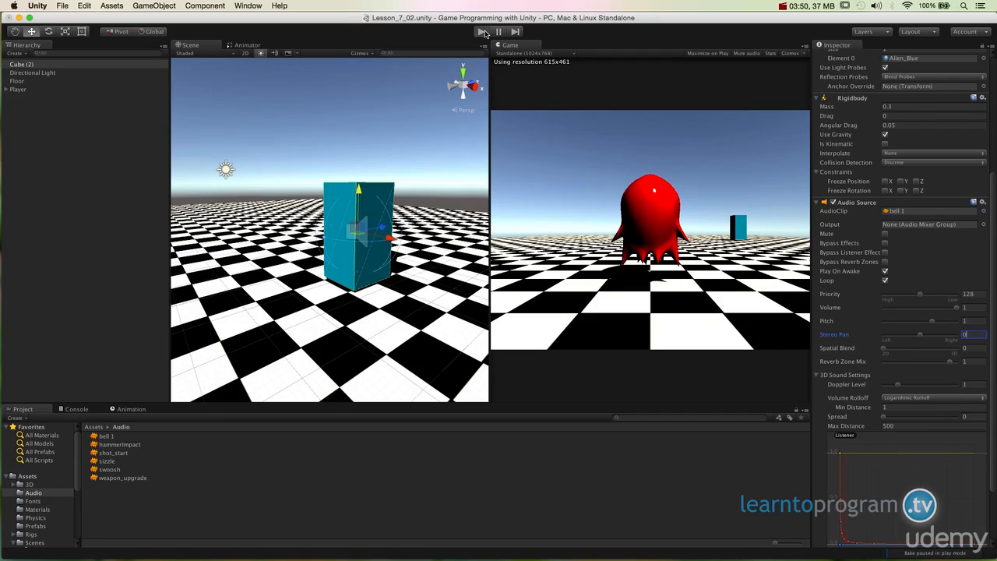
- Run the scene, set the Audio Source's Spatial Blend to 1 for full 3D, and view the cube from farther away
click(483, 32)
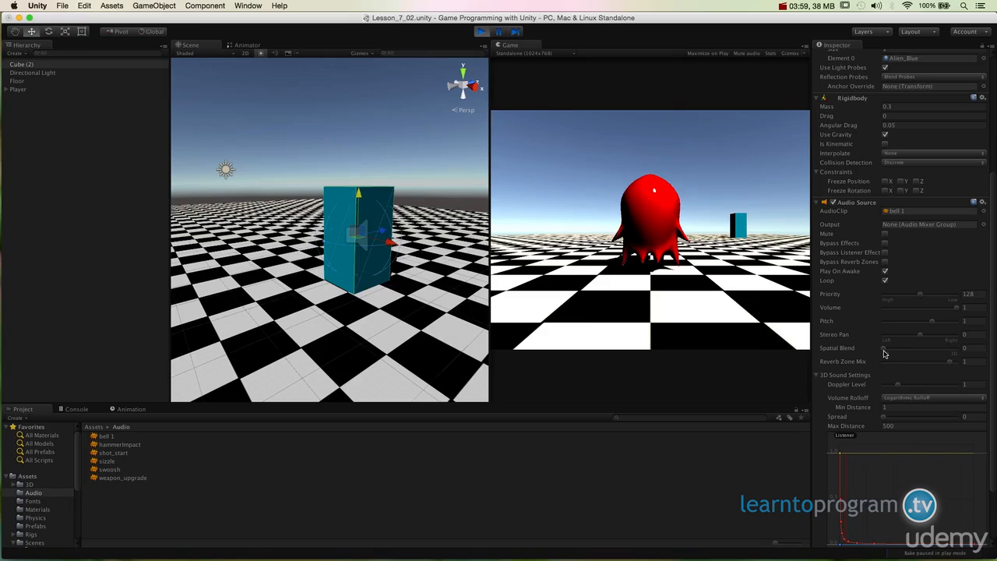
drag(884, 354, 963, 356)
scroll(419, 286, down, 5)
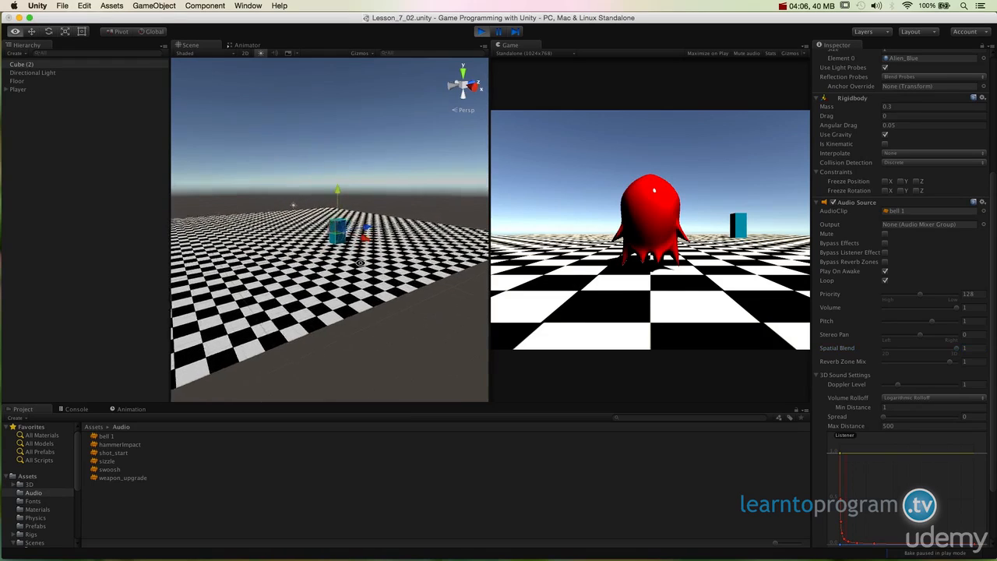
alt+drag(400, 257, 350, 276)
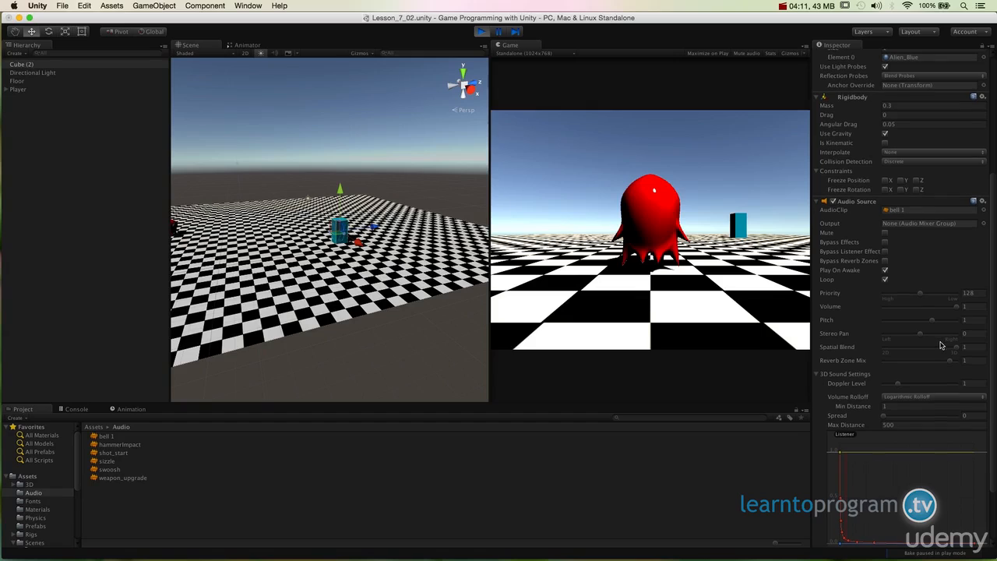
scroll(941, 345, down, 1)
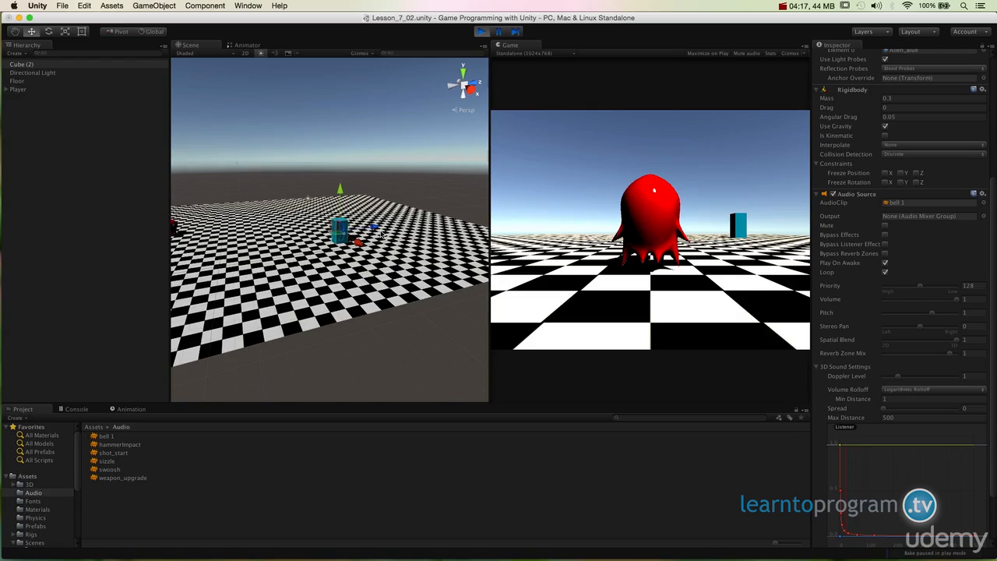
- Inspect the Audio Listener on the Player's Main Camera, and return to the cube's 3D Sound Settings
click(5, 90)
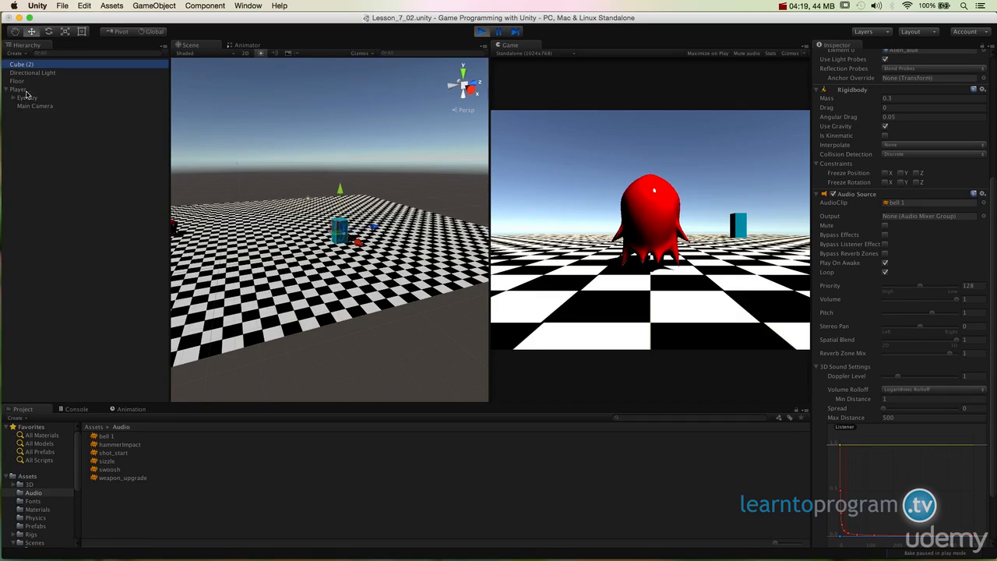
click(33, 106)
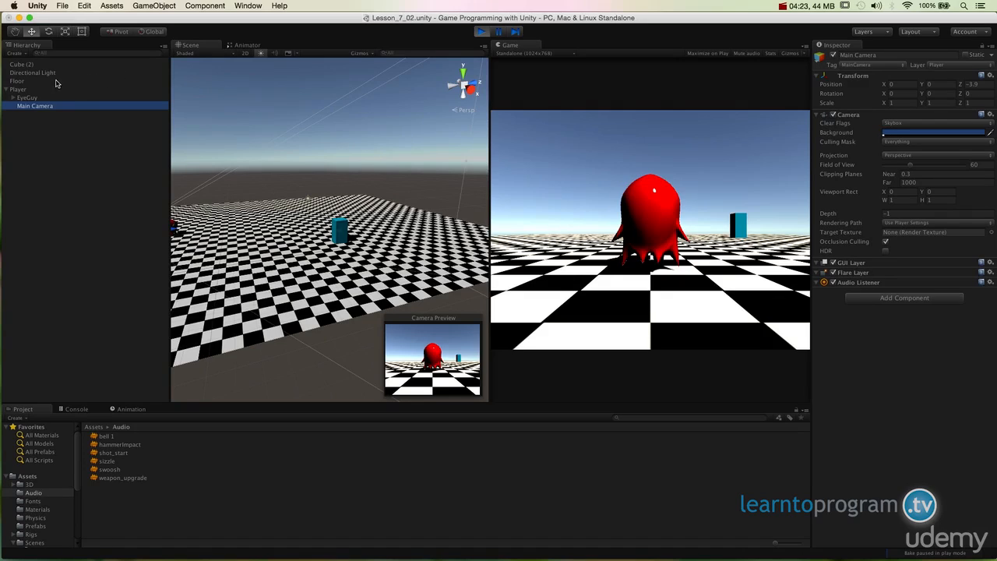
click(31, 89)
click(23, 64)
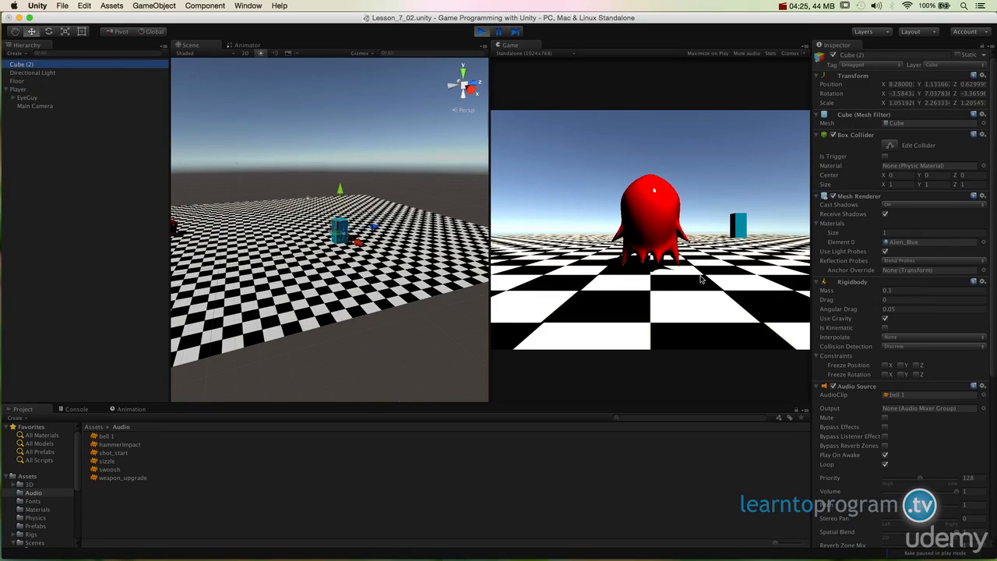
scroll(431, 233, down, 5)
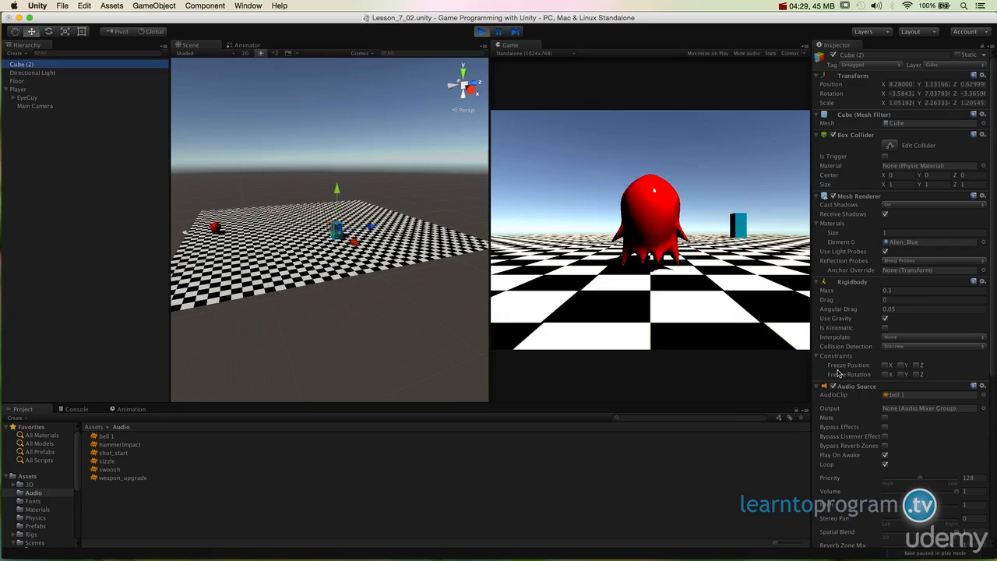
scroll(838, 372, down, 10)
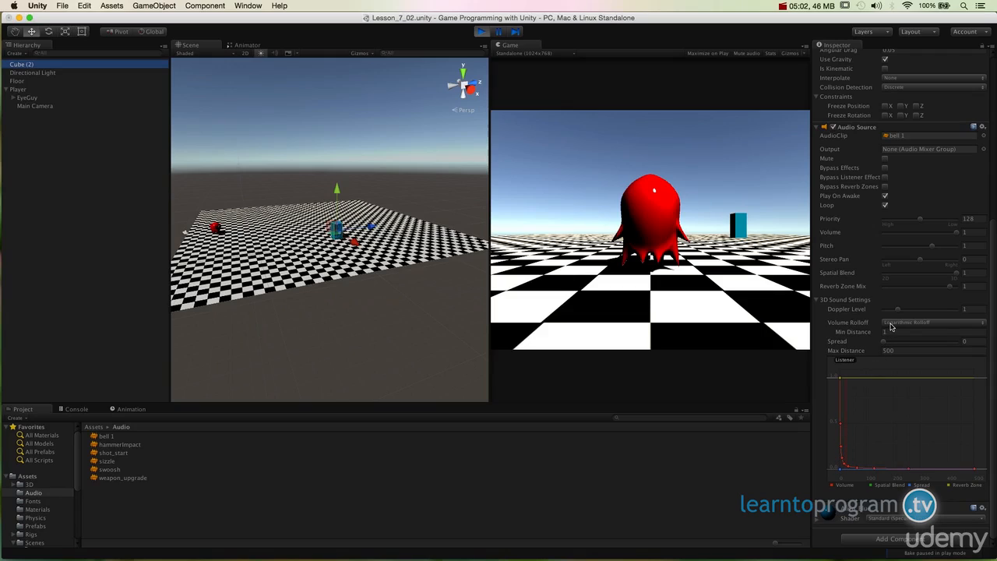
- Try different Max Distance values for the cube's Audio Source, including 700, 1200, 200, 12 and 2000
drag(868, 353, 943, 355)
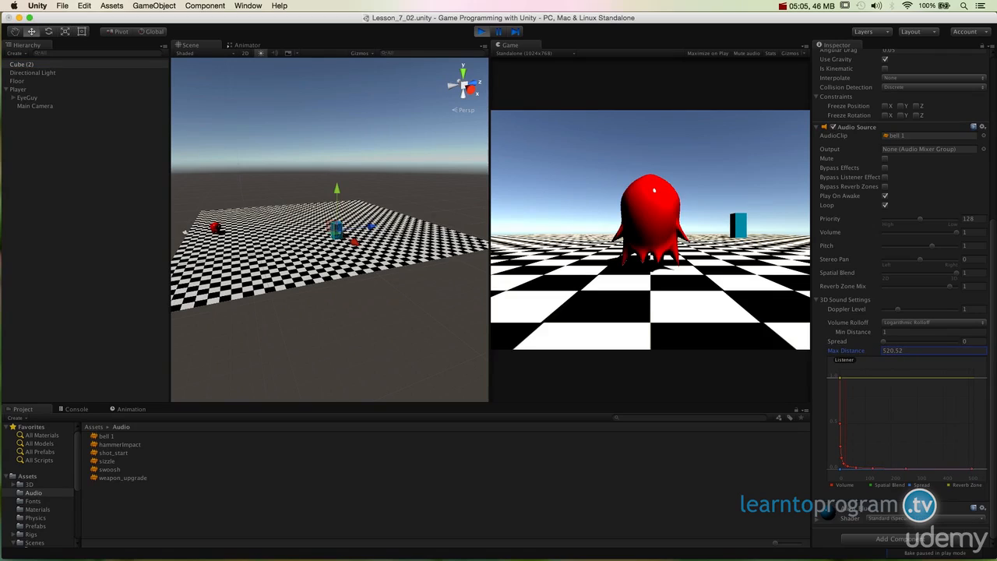
click(896, 352)
text(700)
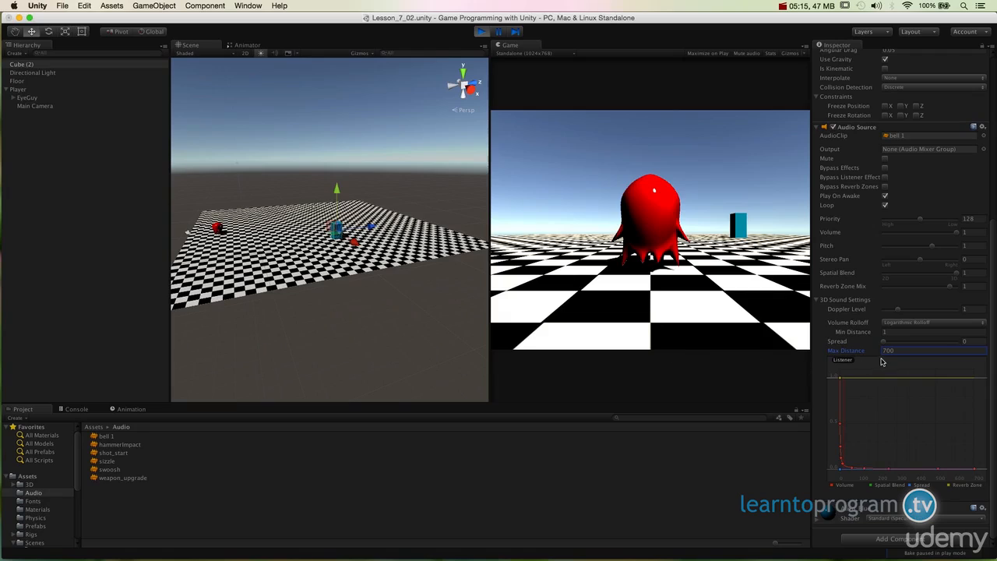
text(1200)
click(905, 351)
text(200)
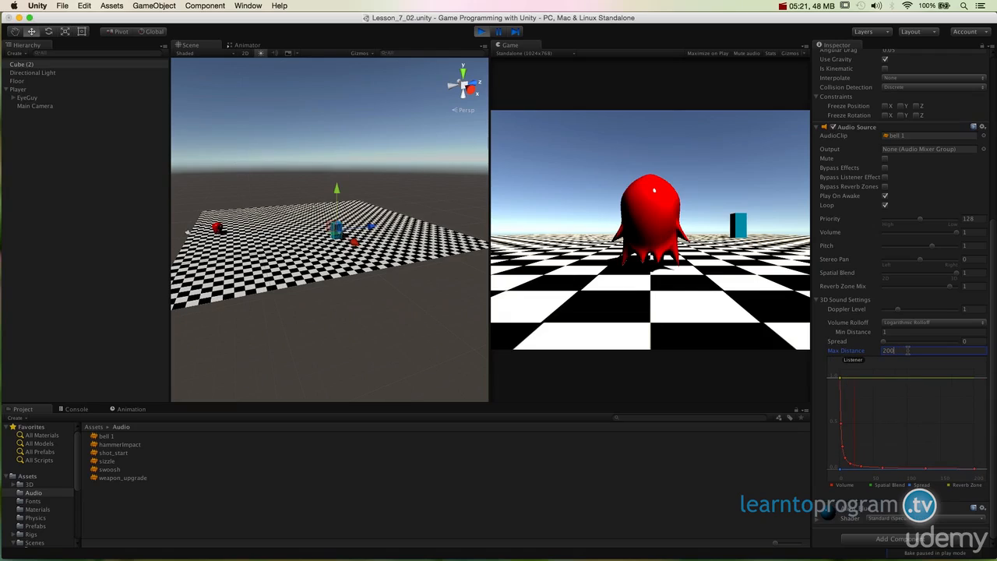
double_click(905, 351)
text(12)
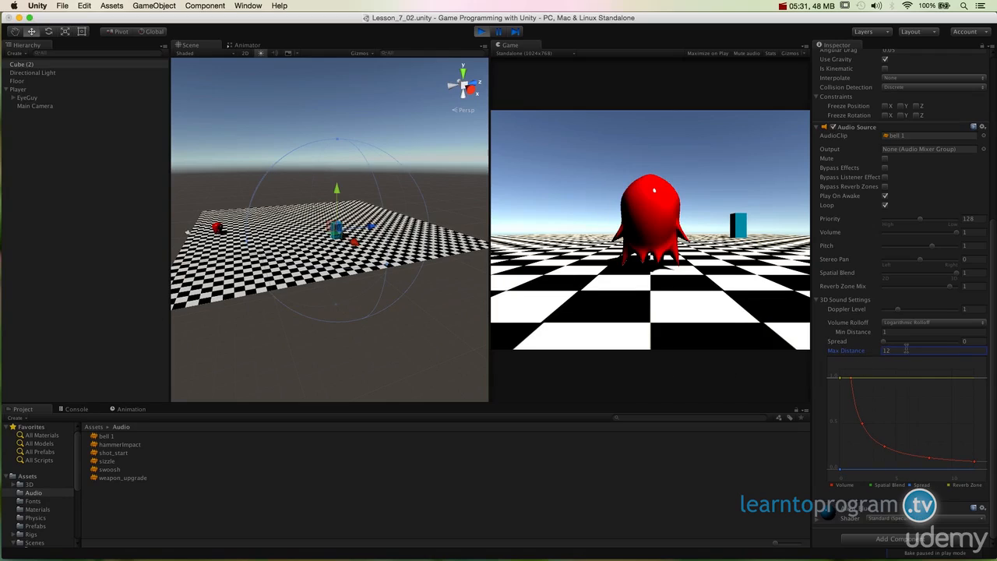
click(906, 352)
text(2000)
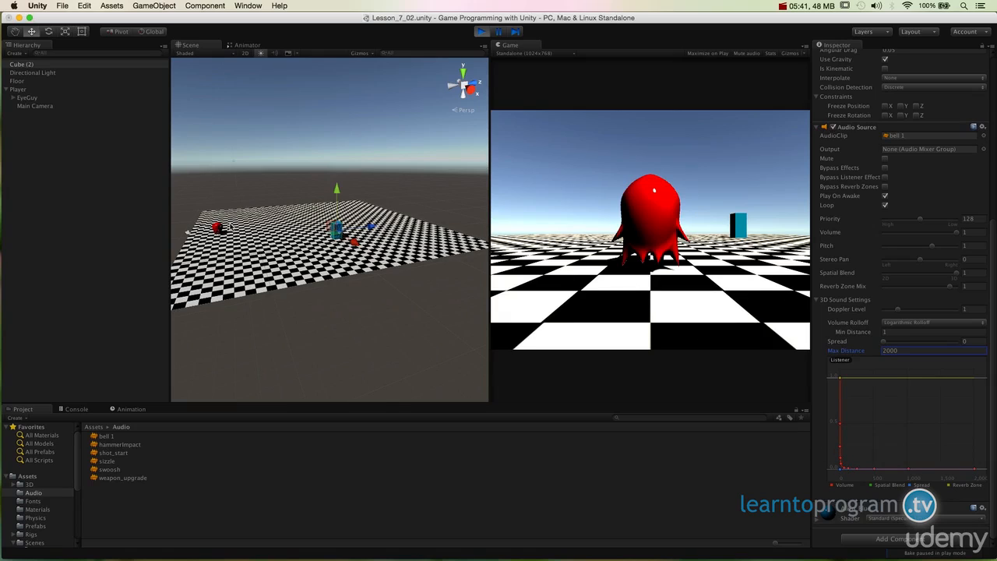
- Switch the cube's Volume Rolloff to Linear Rolloff and set Max Distance to 12
scroll(353, 248, down, 3)
scroll(352, 248, up, 4)
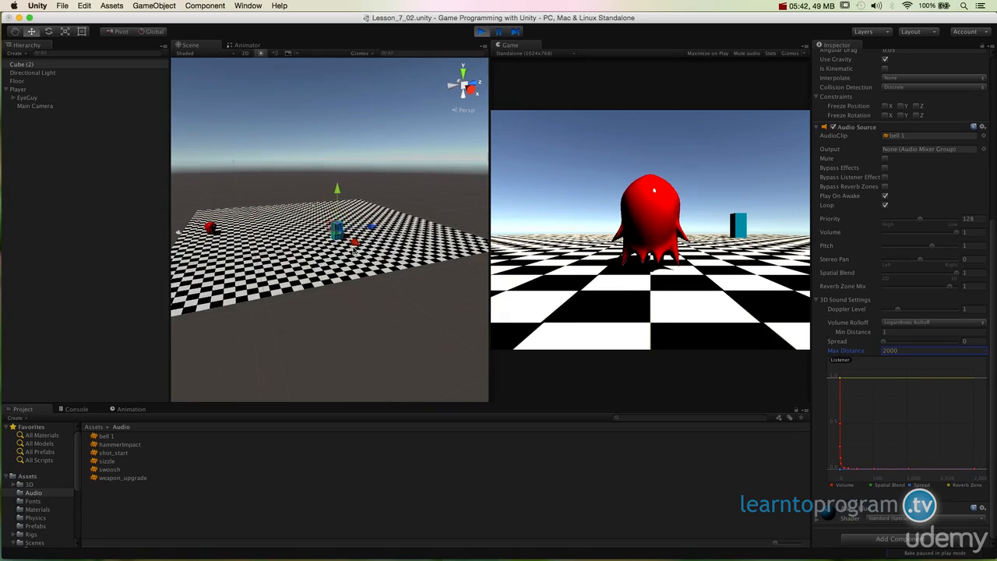
click(938, 323)
click(938, 333)
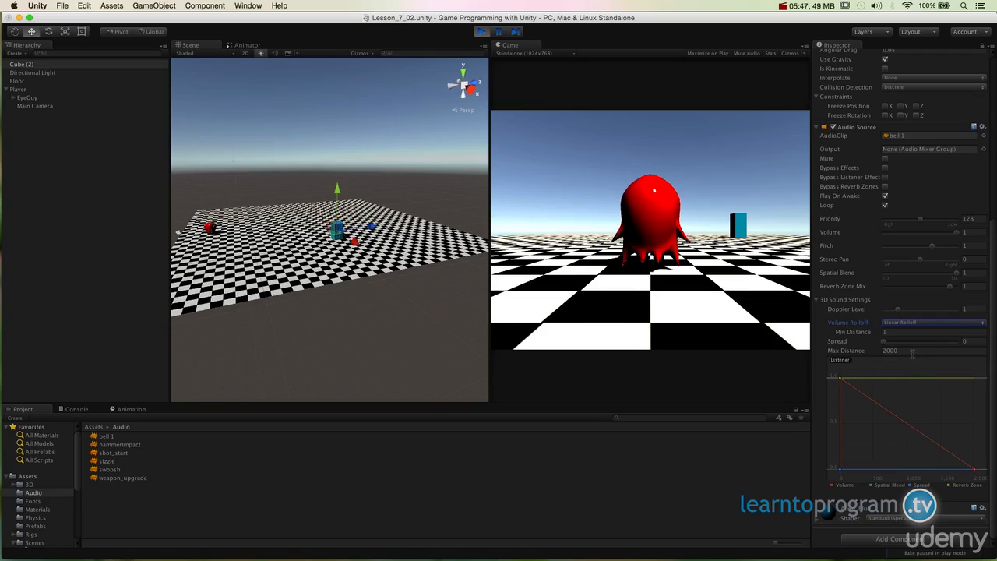
click(912, 351)
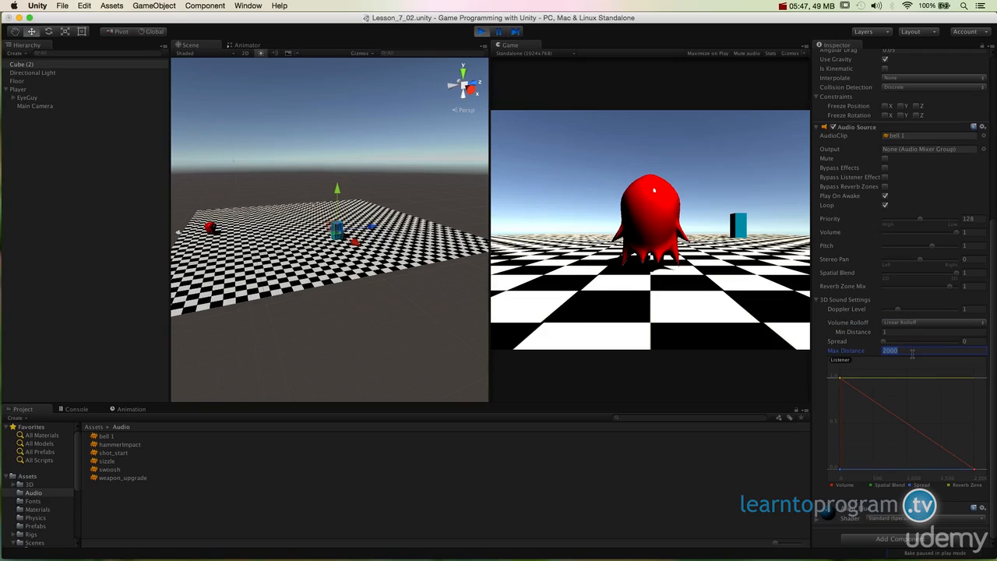
text(12)
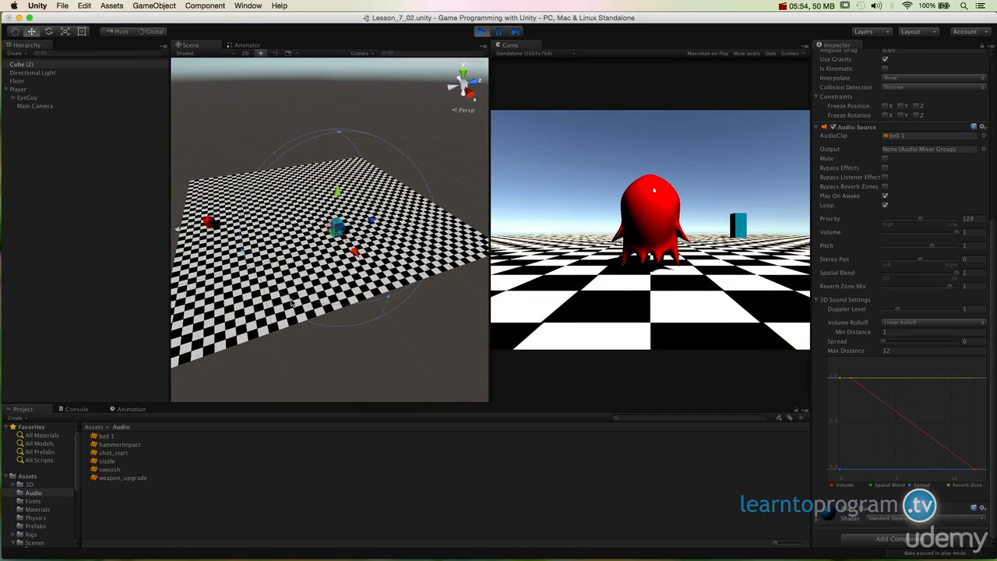
- Try a Min Distance of 4.7 for the cube's sound and reduce it to 3.3
alt+drag(293, 303, 342, 153)
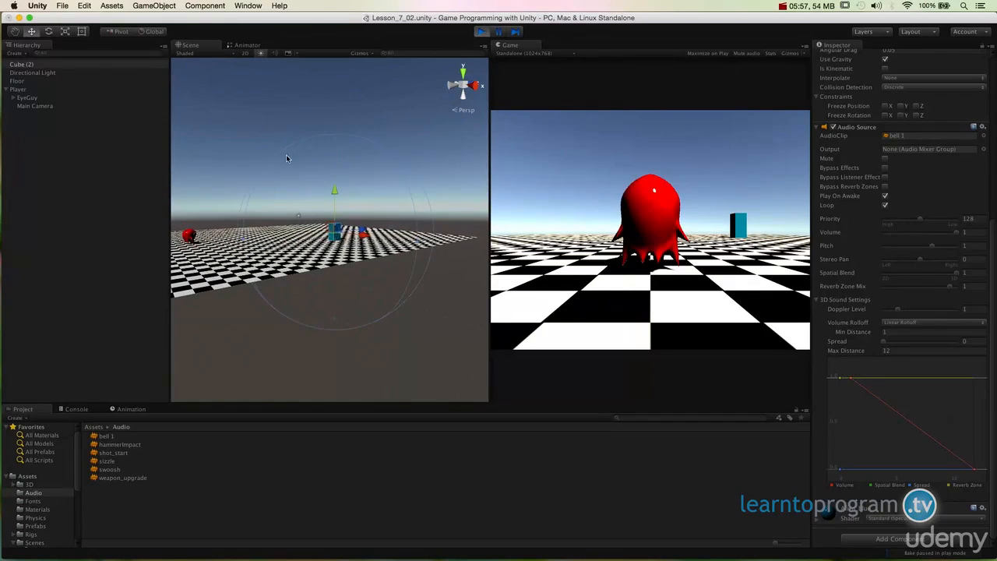
drag(862, 336, 867, 334)
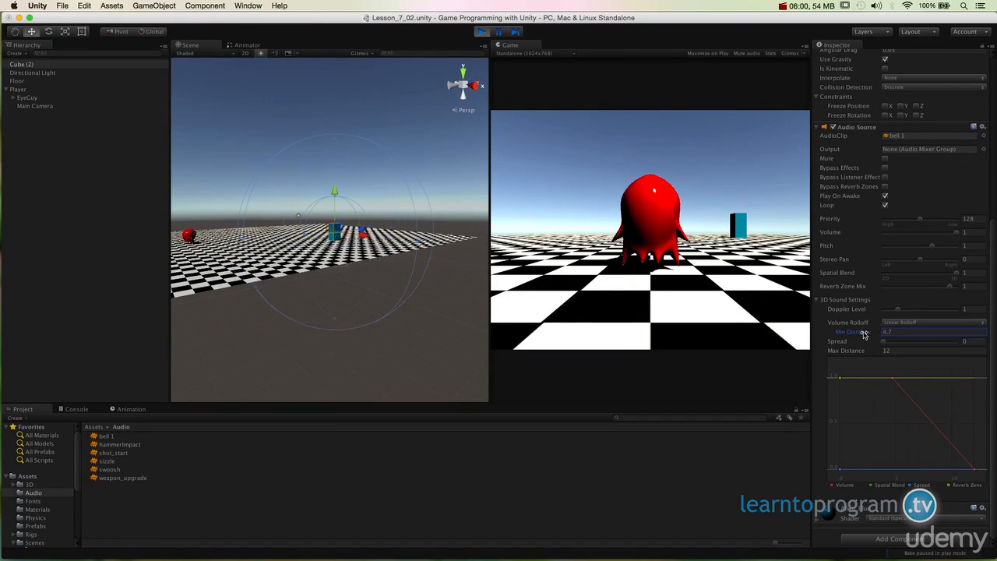
drag(865, 334, 862, 335)
- Move the player towards and away from the cube to test the linear rolloff around the sound's outer range
click(478, 35)
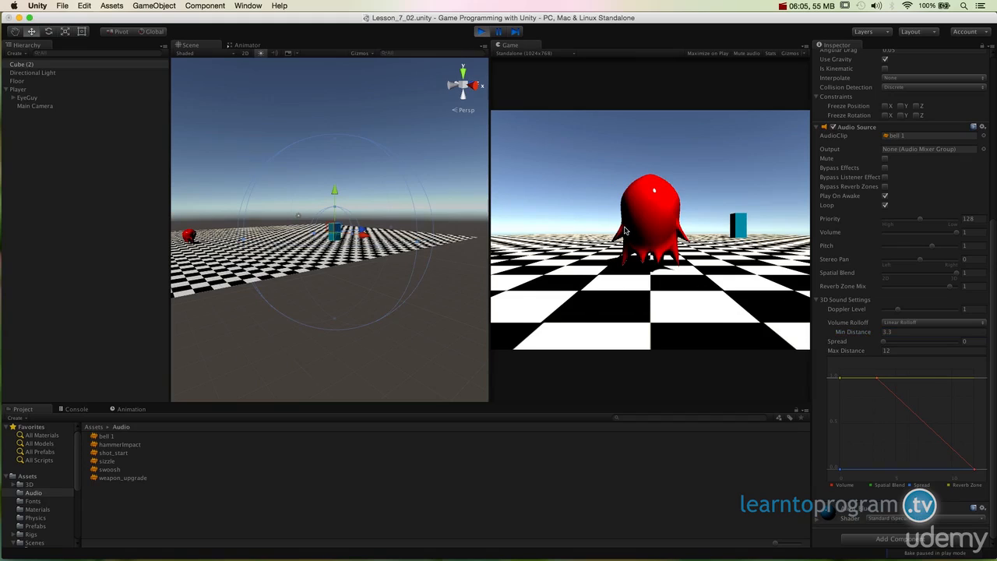
key(Up)
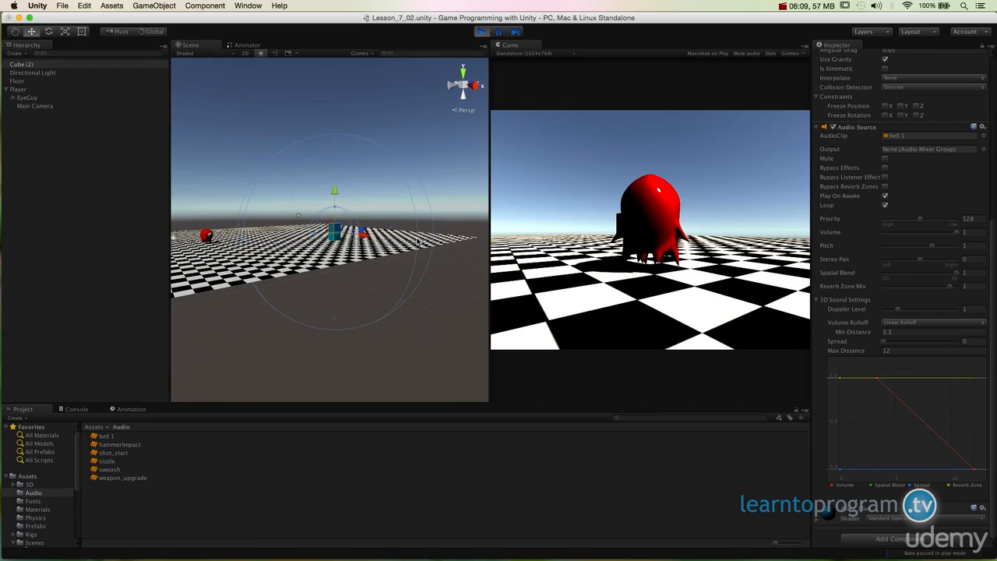
key(Up)
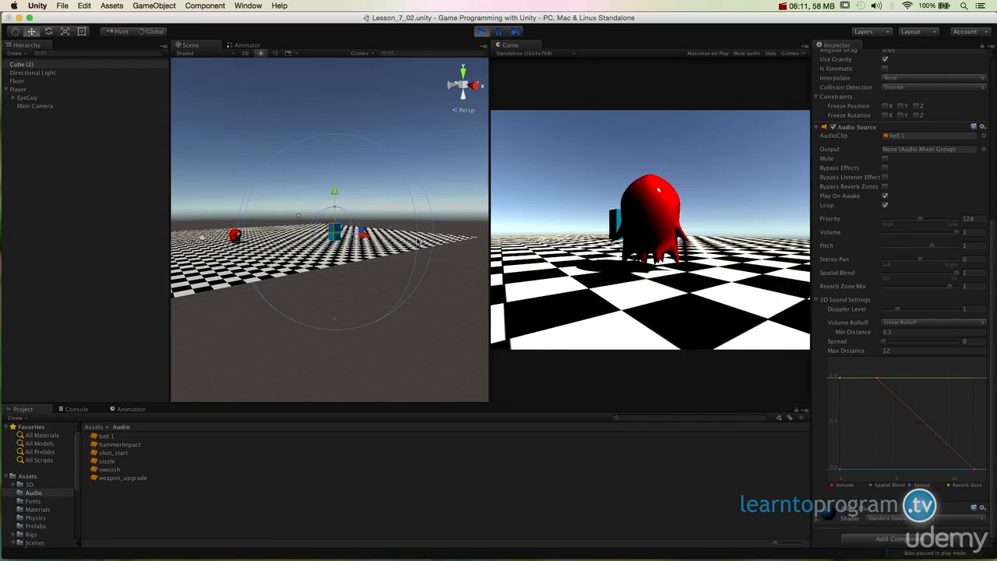
key(Up)
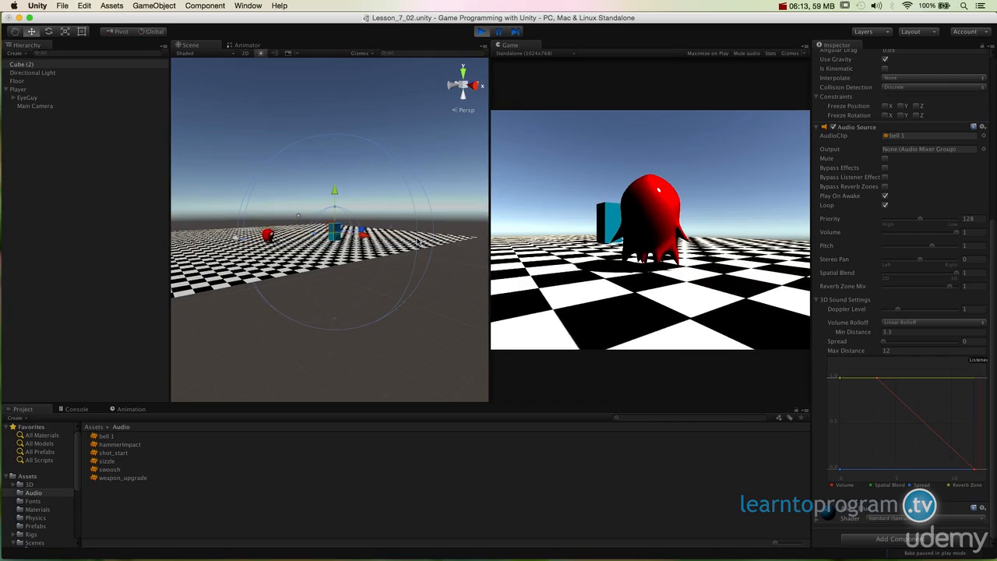
key(Up)
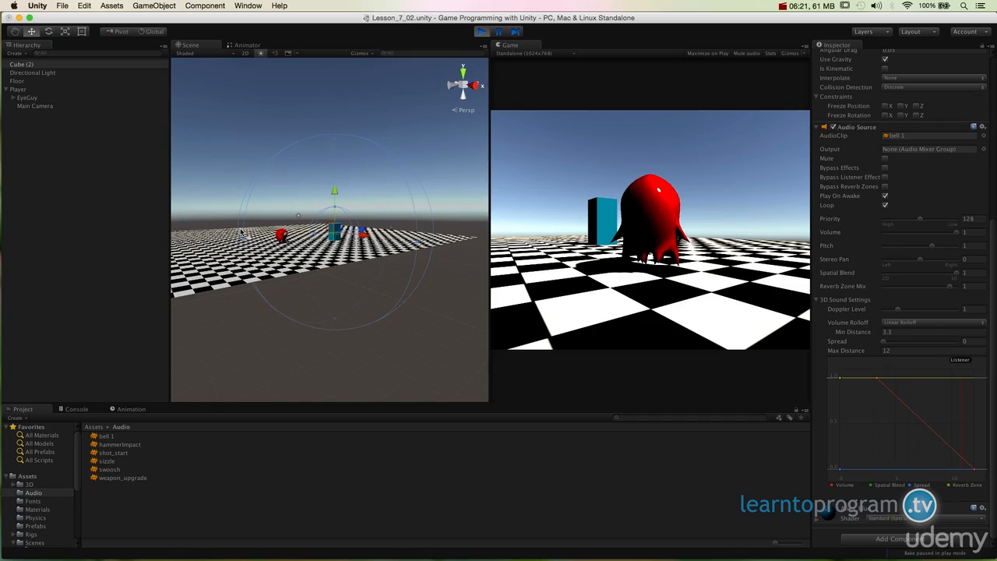
key(Down)
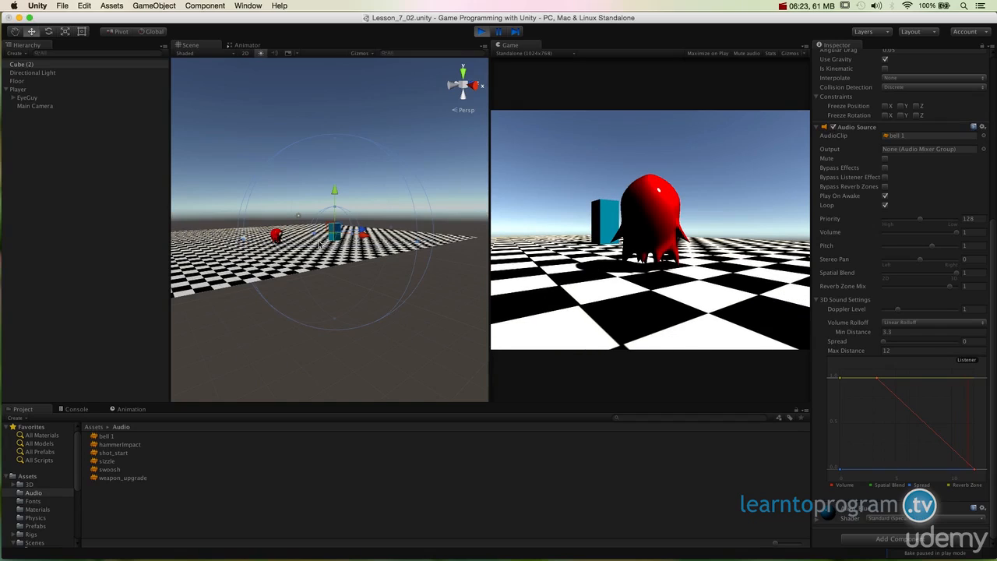
key(Down)
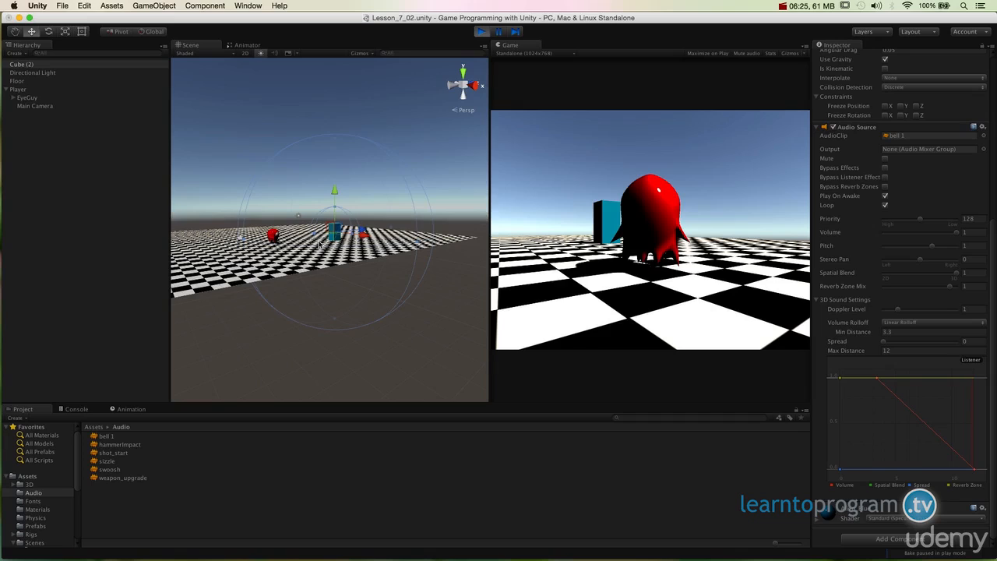
key(Down)
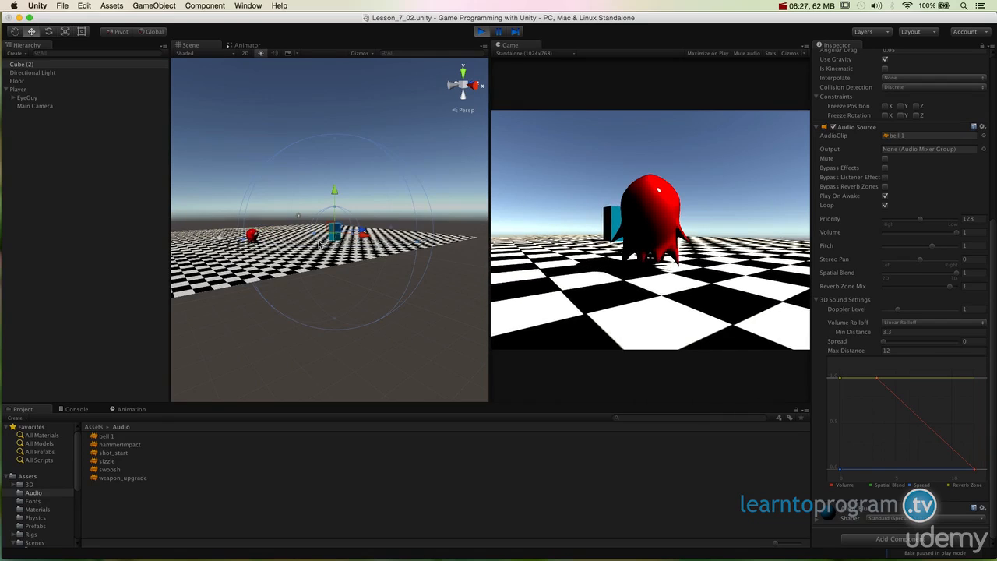
key(Down)
key(Up)
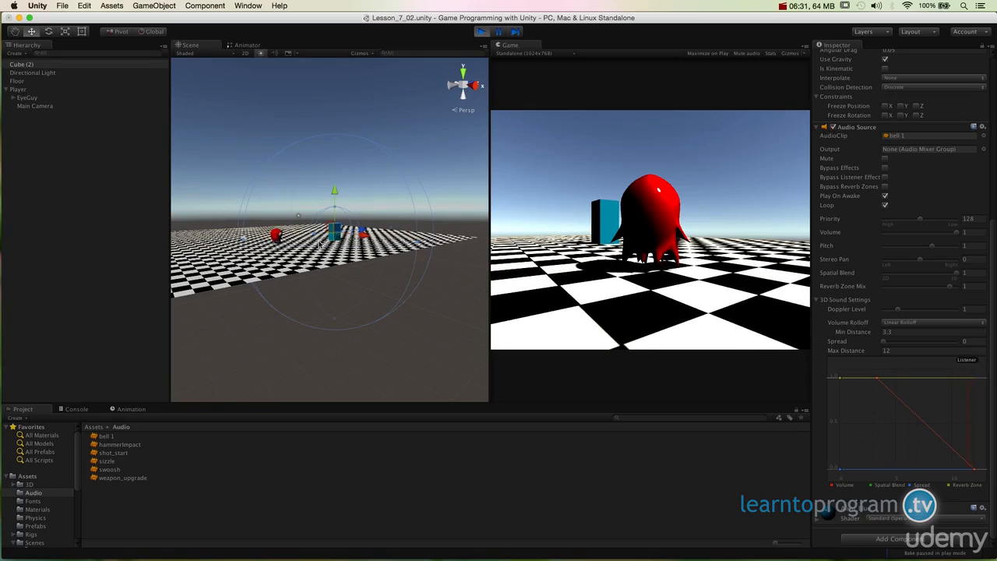
key(Up)
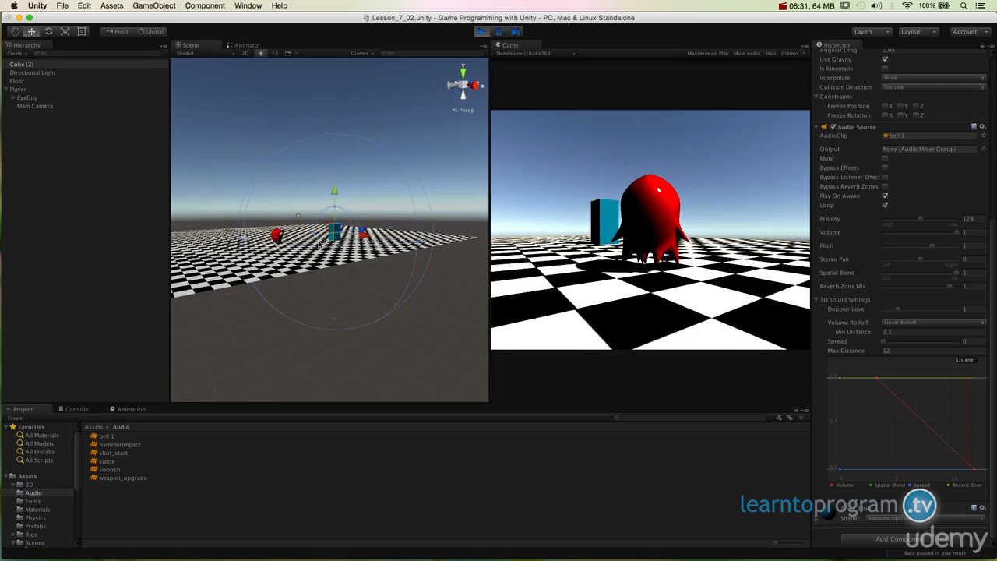
- Switch the Volume Rolloff to Custom Rolloff and bend the start of the volume curve into a steeper drop
click(929, 322)
click(923, 332)
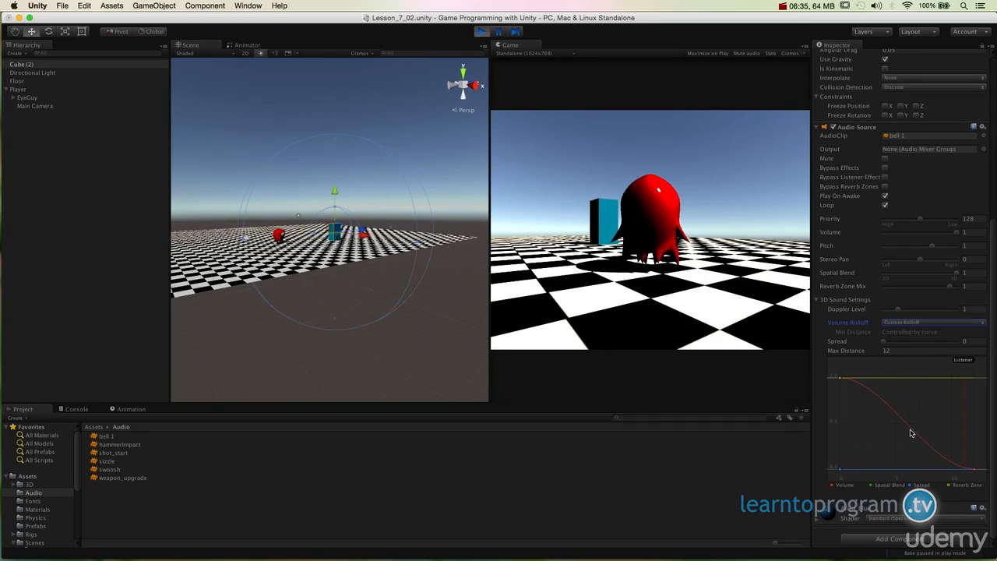
click(840, 379)
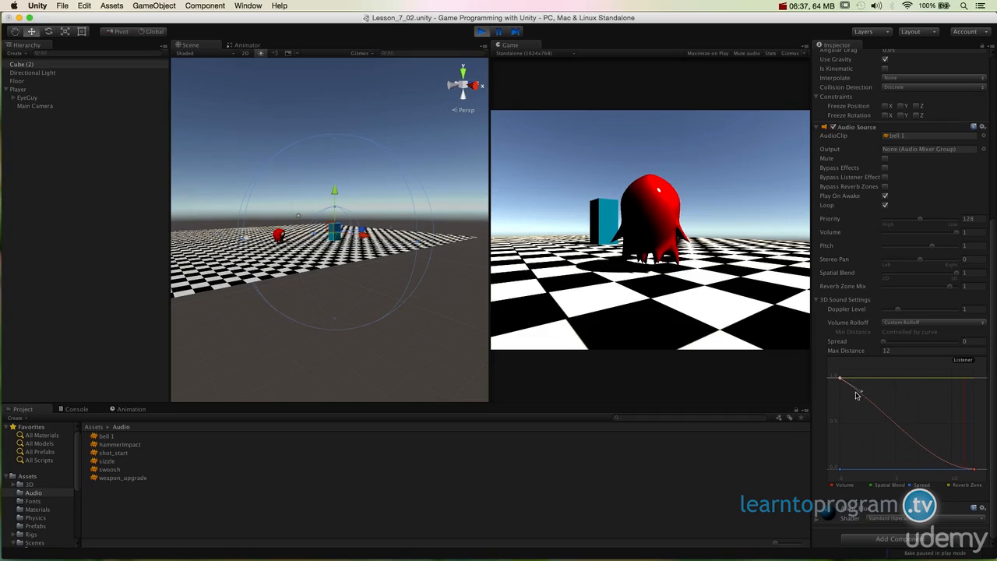
drag(858, 393, 855, 401)
- Move the player closer to the cube and back out to test the custom volume curve
key(w)
key(a)
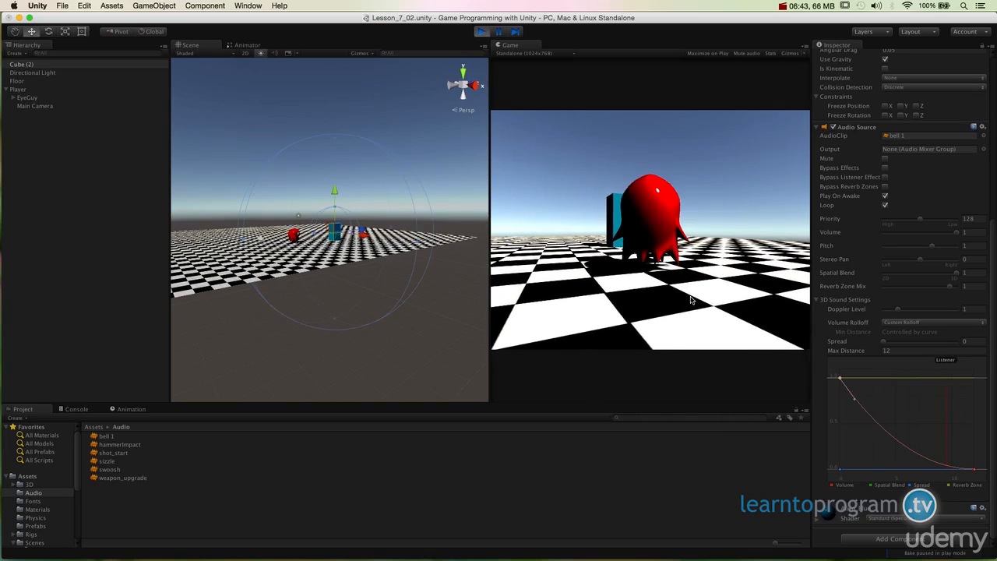
key(w)
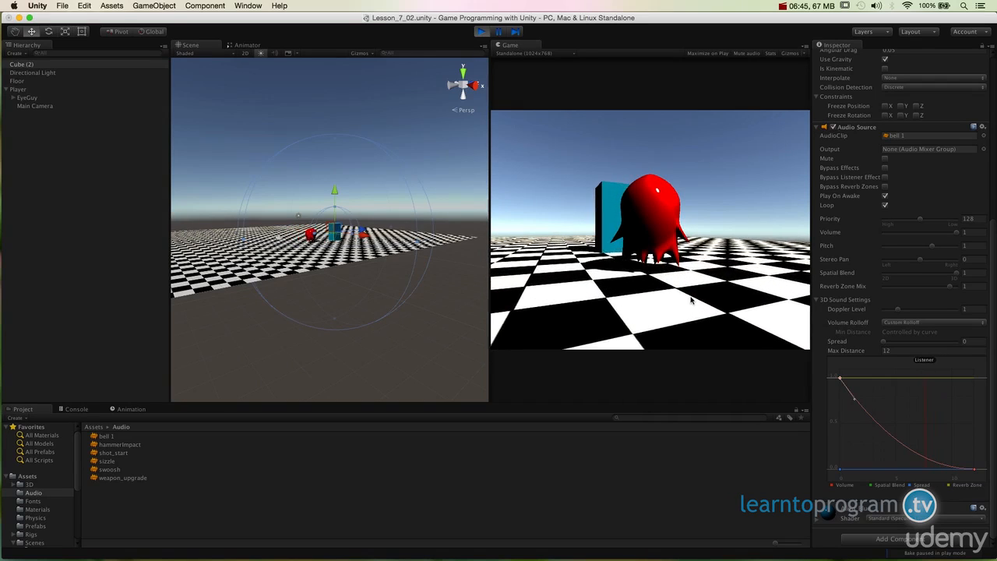
key(s)
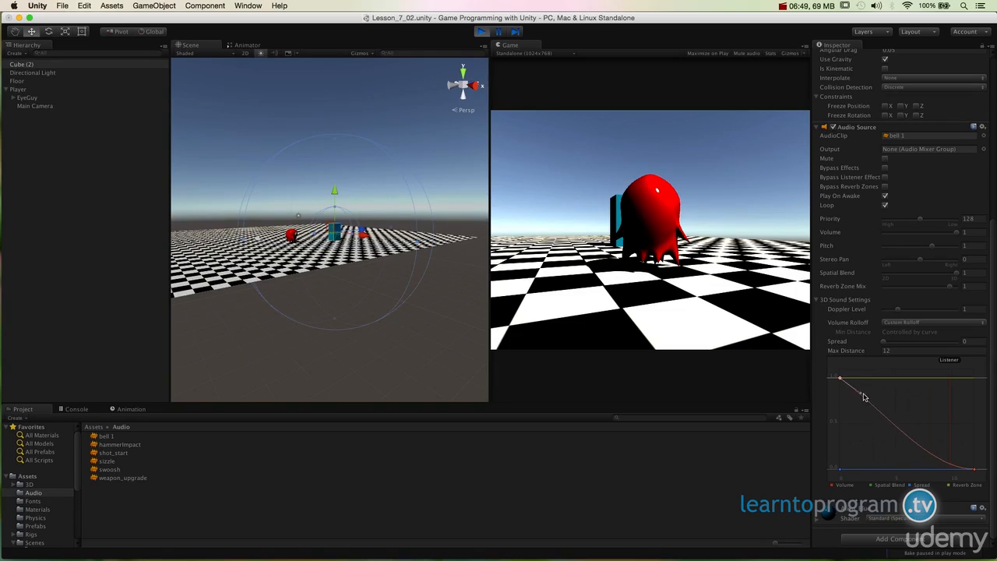
- Reshape the volume curve to fall gently near the source and steeply towards the maximum distance
drag(857, 397, 868, 389)
click(973, 470)
drag(948, 471, 962, 447)
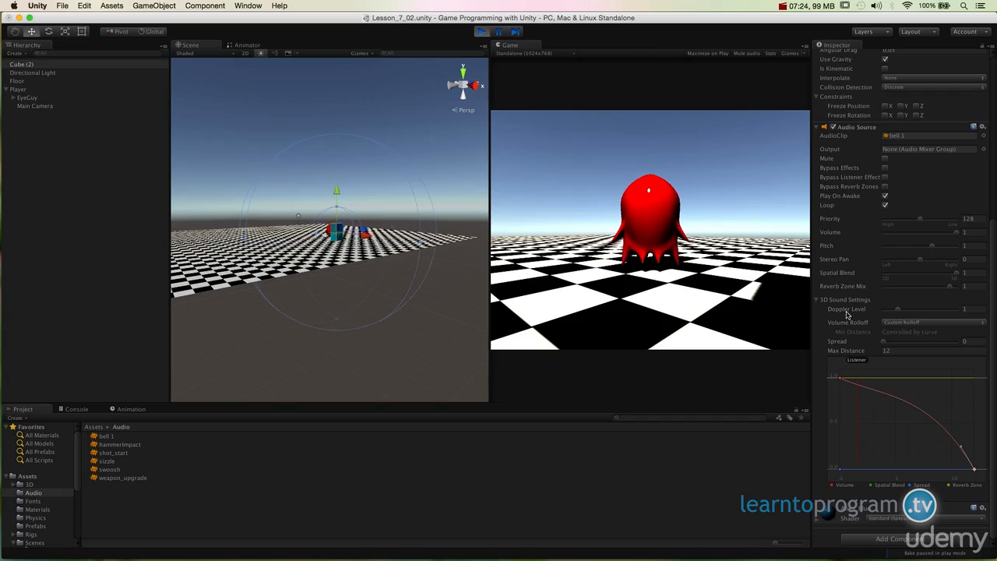
- Set the Doppler Level to 0.14, and try a Spatial Blend of 0.823 before returning it to 1
drag(897, 310, 886, 313)
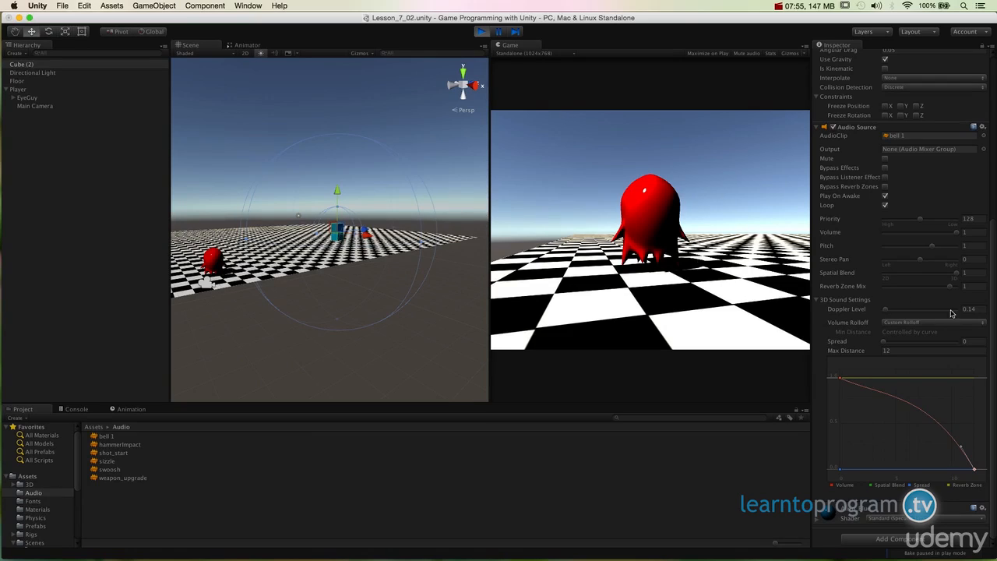
drag(956, 277, 944, 277)
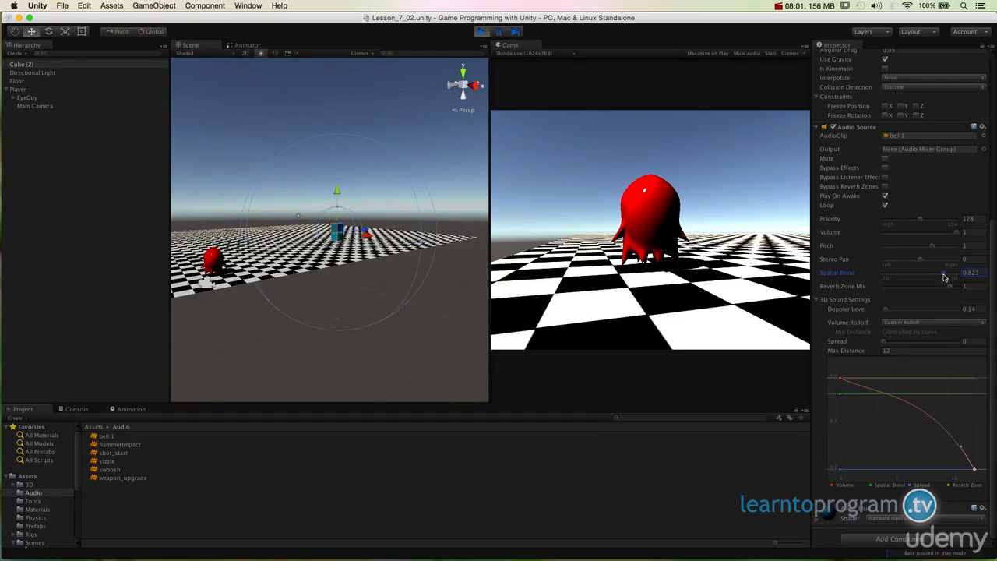
drag(944, 277, 955, 278)
click(884, 205)
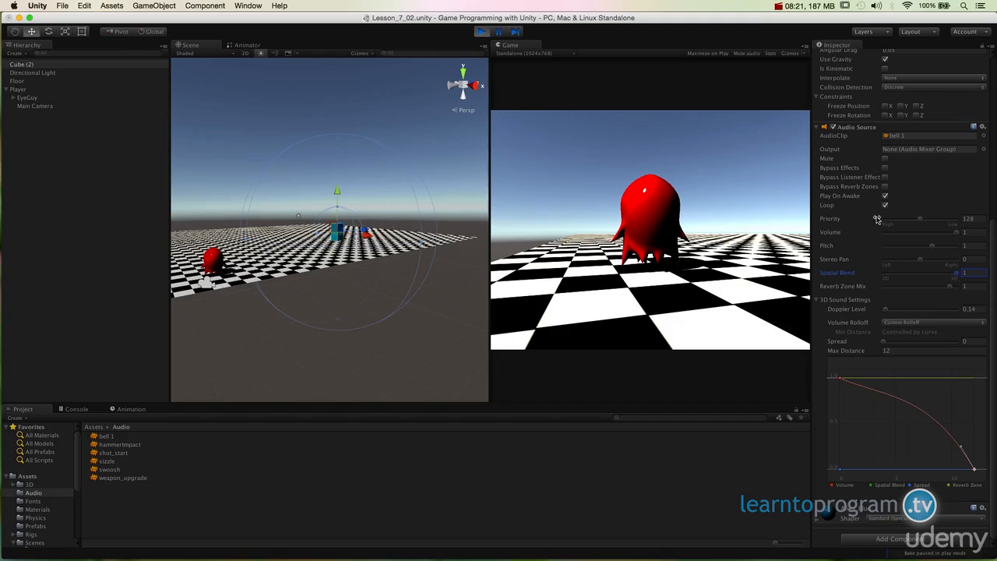
drag(929, 271, 962, 277)
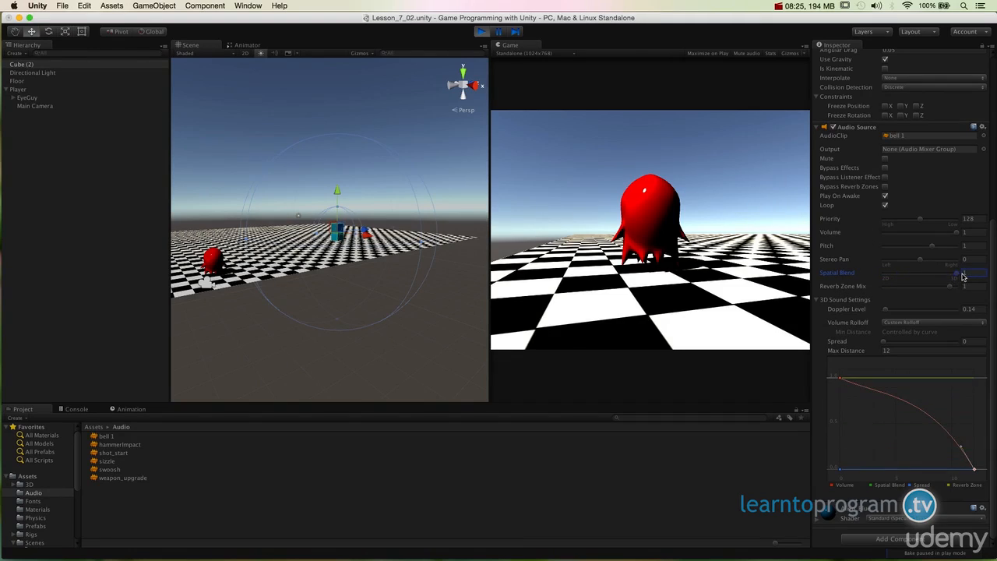